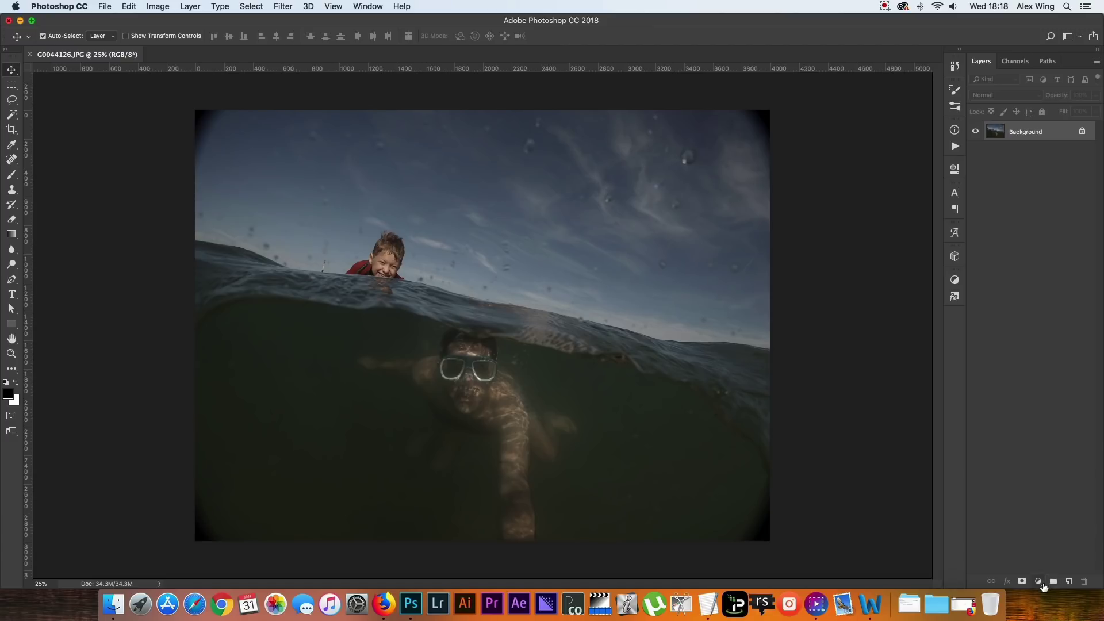
Step: Add a Curves adjustment layer with the midpoint raised to brighten the midtones
{"action": "left_click", "coordinate": [1039, 582]}
{"action": "left_click", "coordinate": [873, 125]}
{"action": "left_click_drag", "start_coordinate": [868, 284], "coordinate": [863, 274]}
Step: Duplicate the Background layer with Cmd+J
{"action": "left_click", "coordinate": [11, 69]}
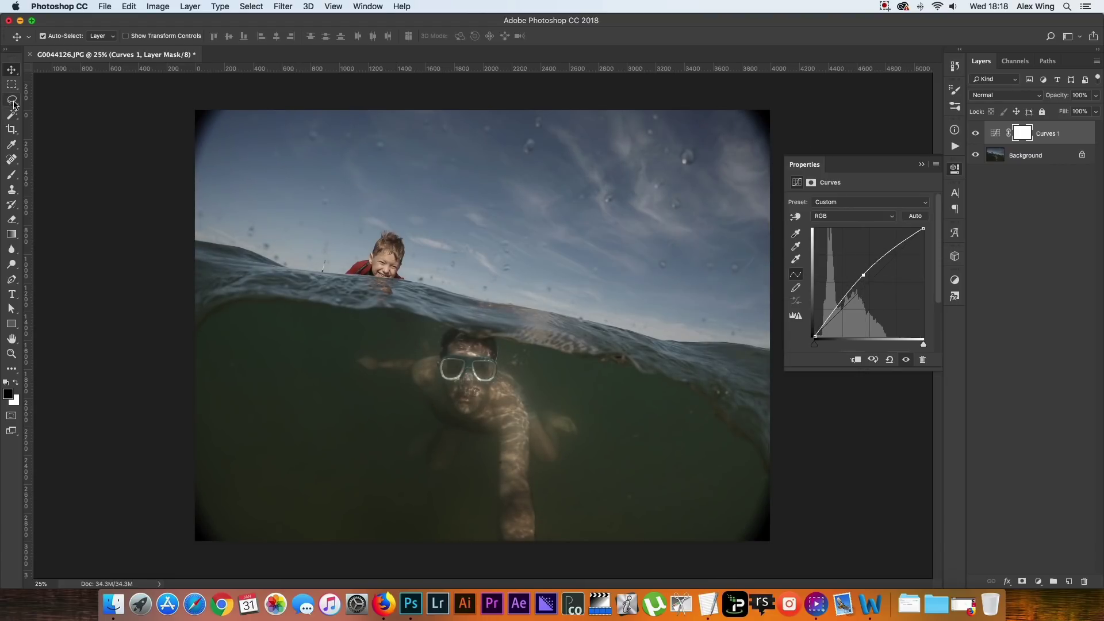
{"action": "left_click", "coordinate": [1036, 158]}
{"action": "key", "text": "super+j"}
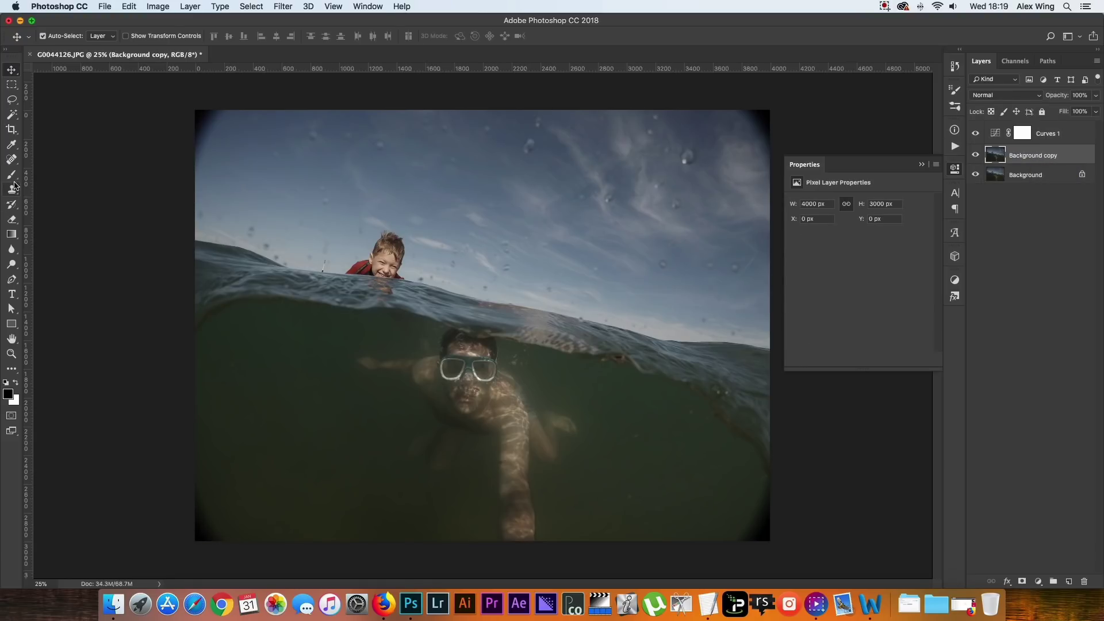
Step: Heal the four dark vignette corners with a content-aware Spot Healing Brush
{"action": "left_click", "coordinate": [12, 159]}
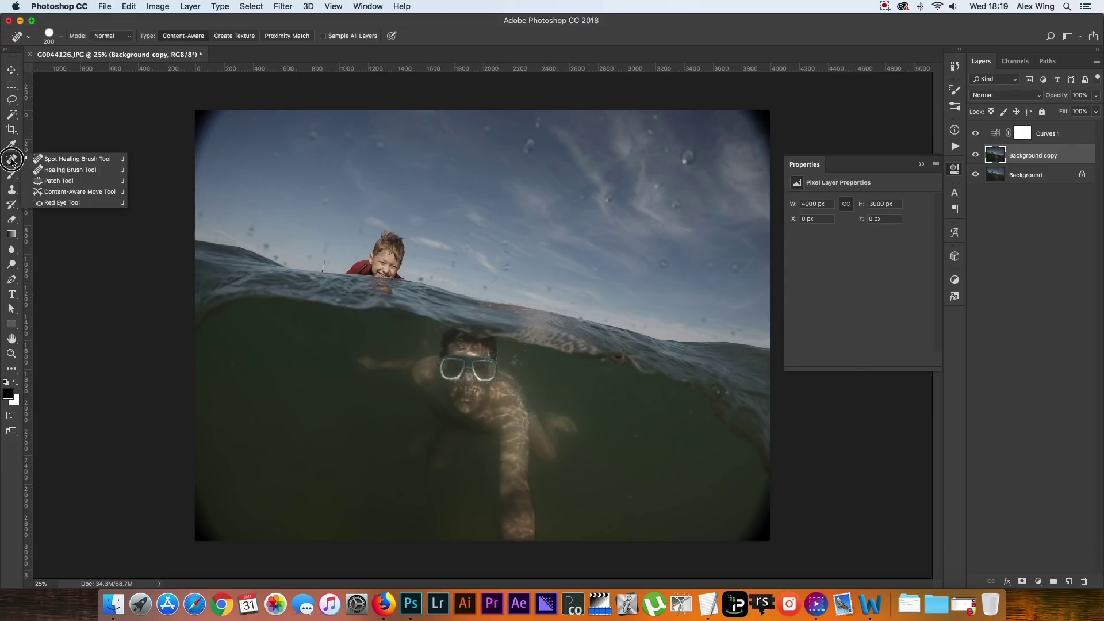
{"action": "left_click", "coordinate": [51, 153]}
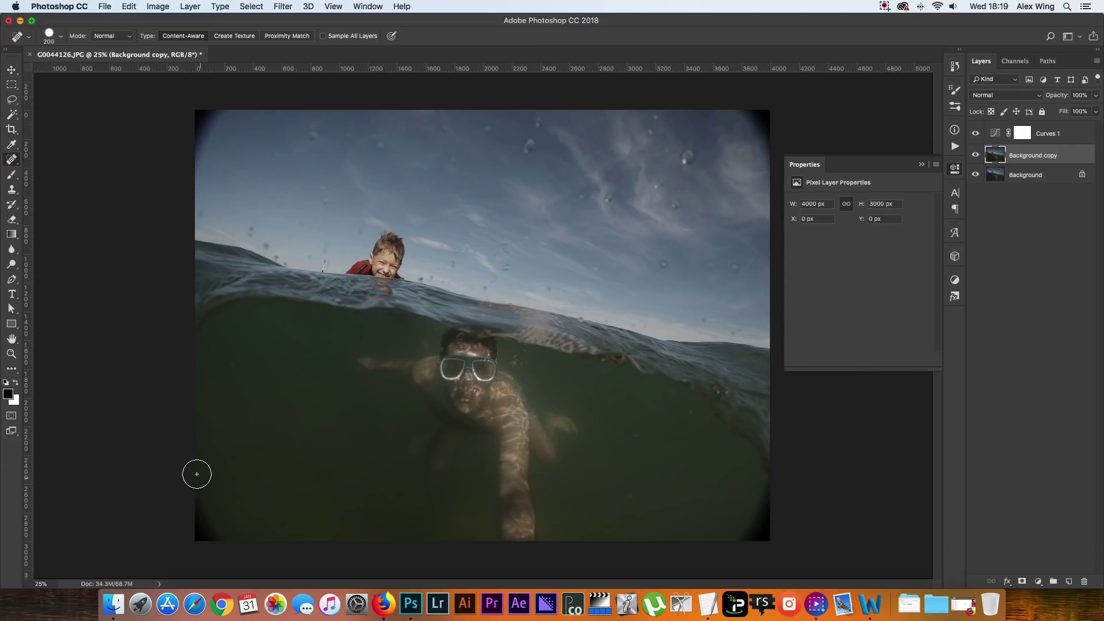
{"action": "key", "text": "bracketright"}
{"action": "key", "text": "bracketright"}
{"action": "left_click_drag", "start_coordinate": [217, 530], "coordinate": [205, 526]}
{"action": "left_click", "coordinate": [208, 120]}
{"action": "key", "text": "bracketleft"}
{"action": "key", "text": "bracketleft"}
{"action": "key", "text": "bracketleft"}
{"action": "left_click", "coordinate": [764, 121]}
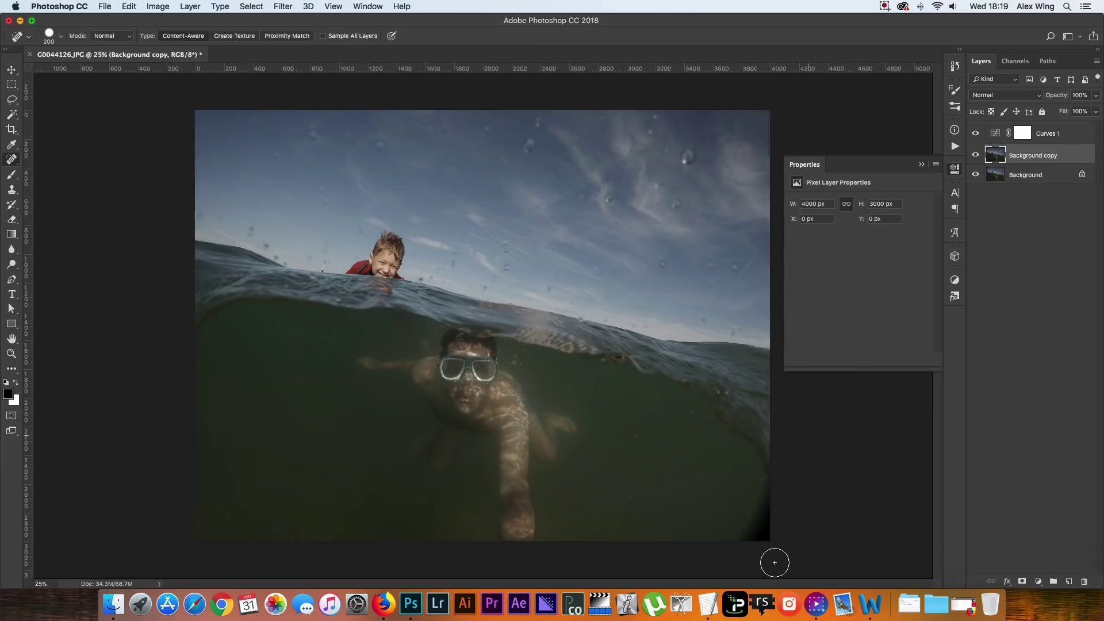
{"action": "left_click", "coordinate": [764, 522]}
{"action": "scroll", "coordinate": [199, 130], "scroll_direction": "up", "scroll_amount": 3}
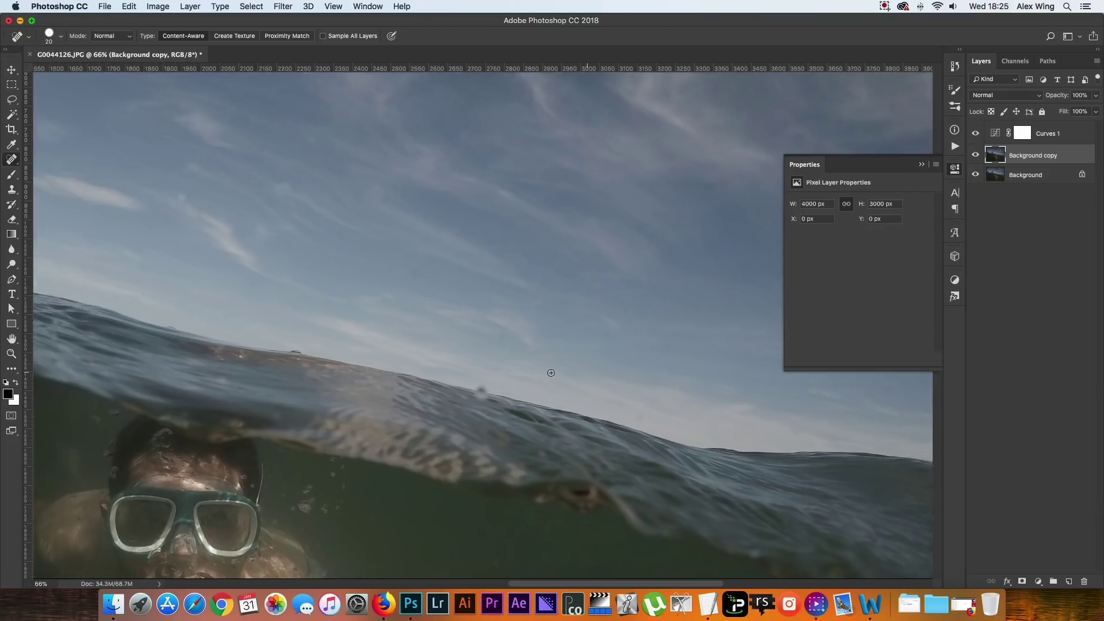
Step: Heal a water spot in the sky, zoom out to fit, and select Curves 1
{"action": "left_click", "coordinate": [533, 338]}
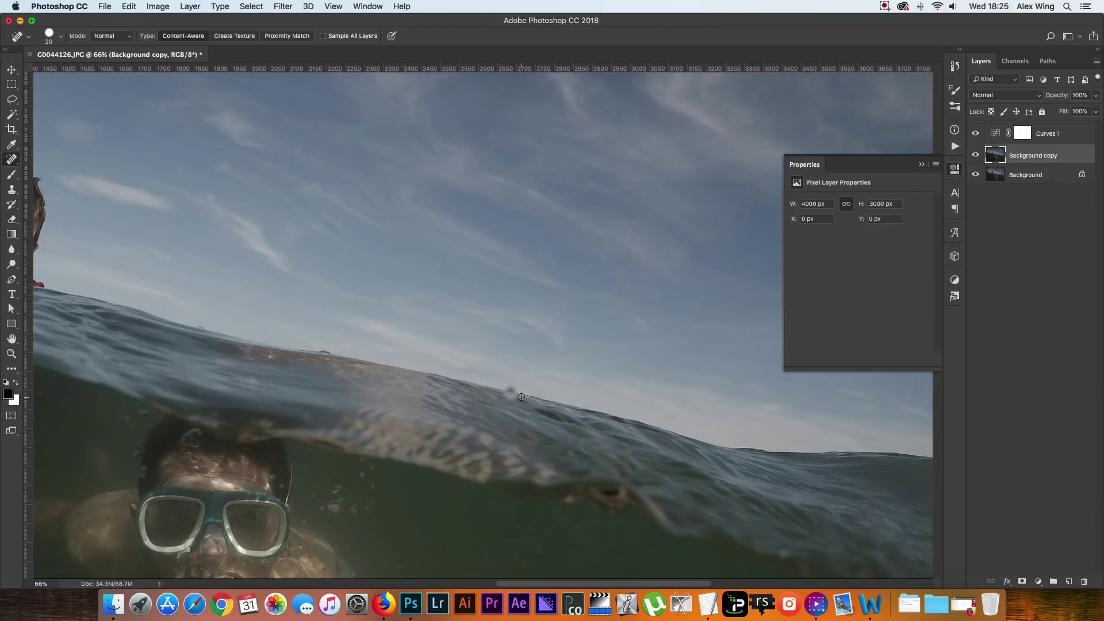
{"action": "key", "text": "ctrl+0"}
{"action": "left_click", "coordinate": [949, 168]}
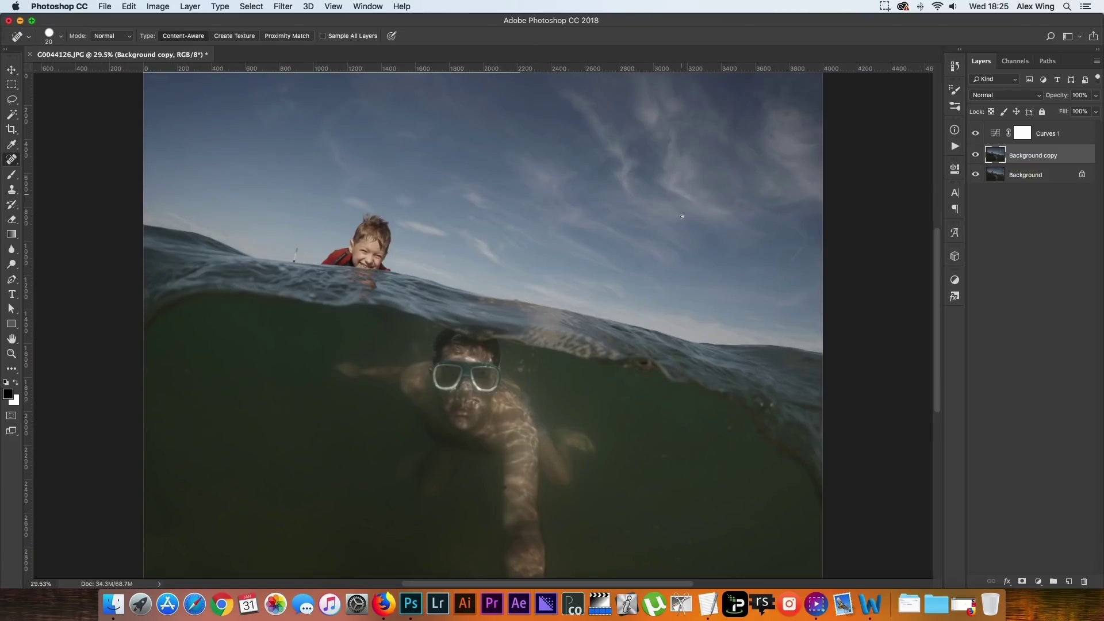
Step: Replace Curves 1 with a Levels layer using midtones about 1.24 and white input about 191
{"action": "left_click", "coordinate": [1044, 136]}
{"action": "key", "text": "Delete"}
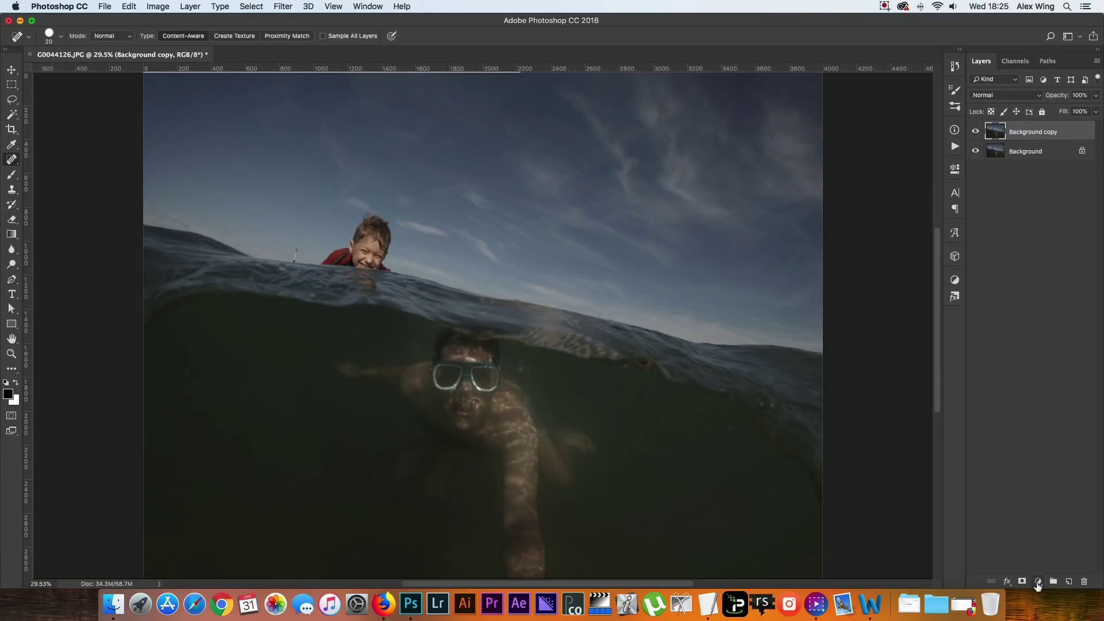
{"action": "left_click", "coordinate": [1038, 582]}
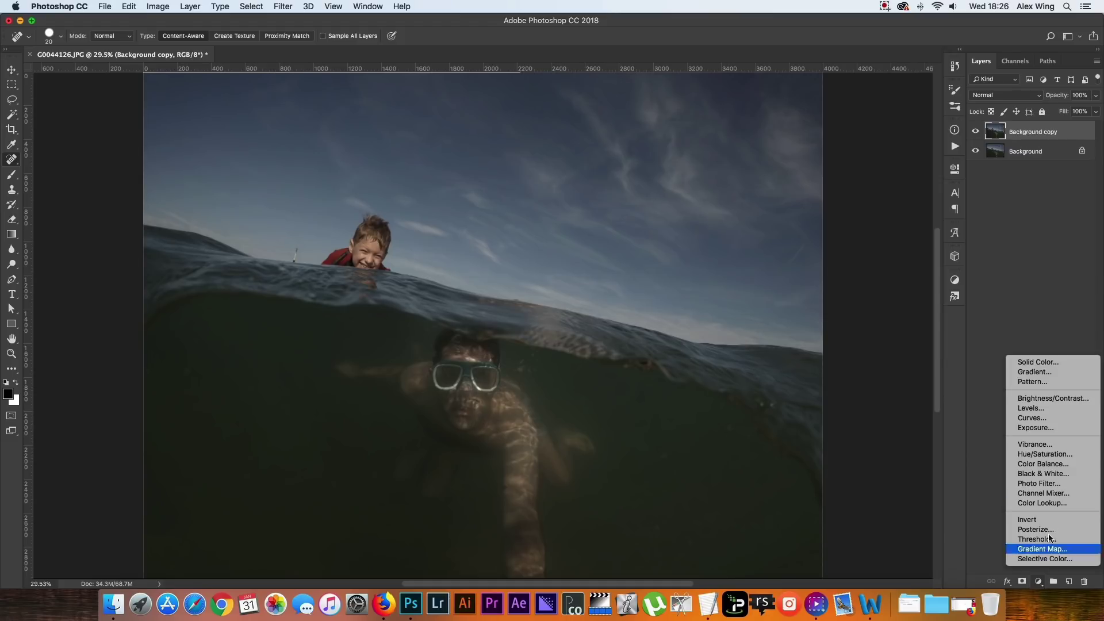
{"action": "left_click", "coordinate": [1041, 409]}
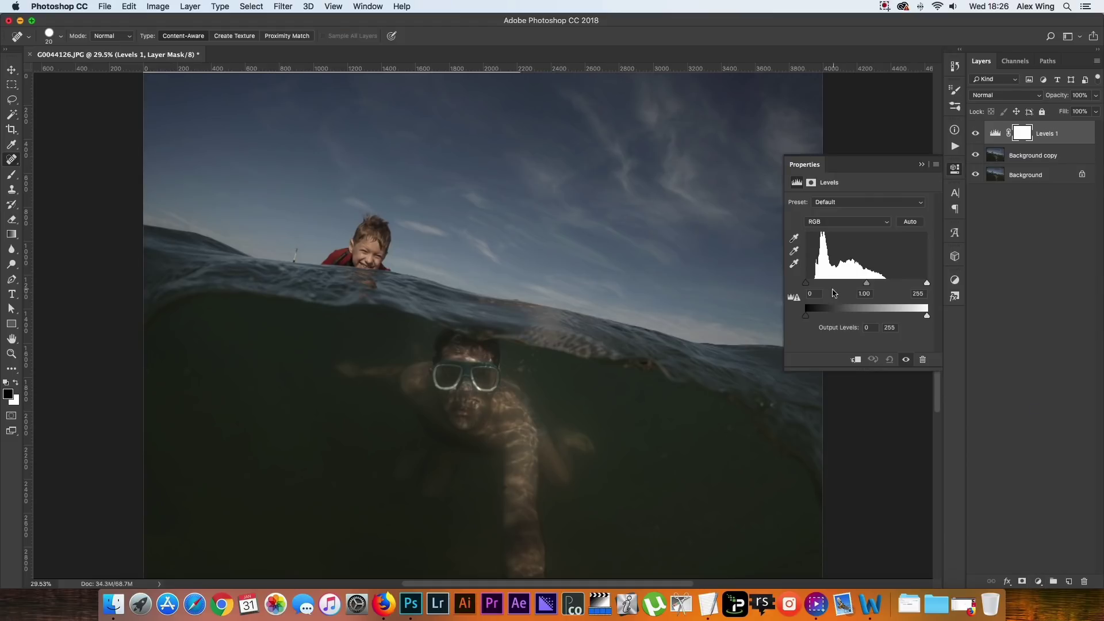
{"action": "left_click_drag", "start_coordinate": [868, 284], "coordinate": [848, 283]}
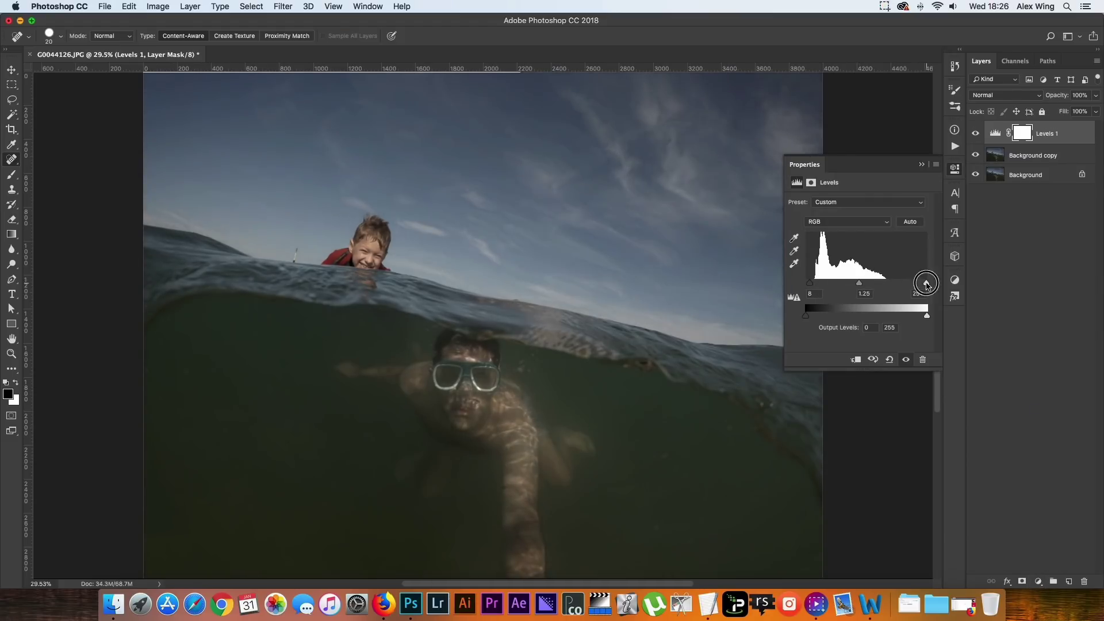
{"action": "left_click_drag", "start_coordinate": [926, 284], "coordinate": [846, 283]}
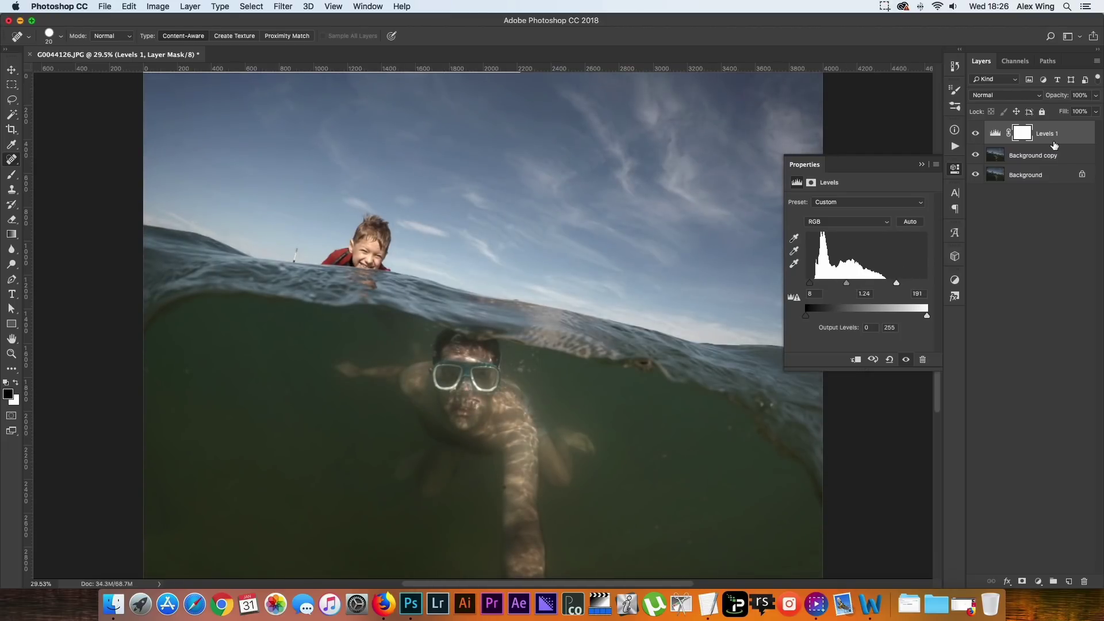
{"action": "left_click_drag", "start_coordinate": [1053, 145], "coordinate": [1054, 137]}
Step: Stamp visible layers into Layer 1, convert it to a smart object, and open Camera Raw Filter
{"action": "key", "text": "super+alt+shift+e"}
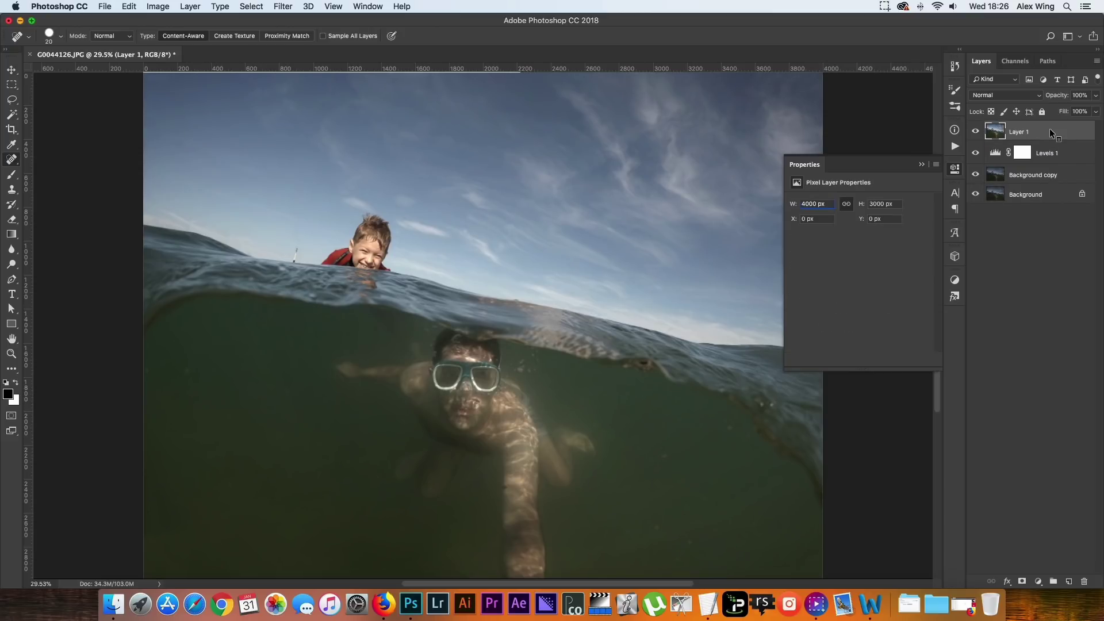
{"action": "right_click", "coordinate": [1050, 129]}
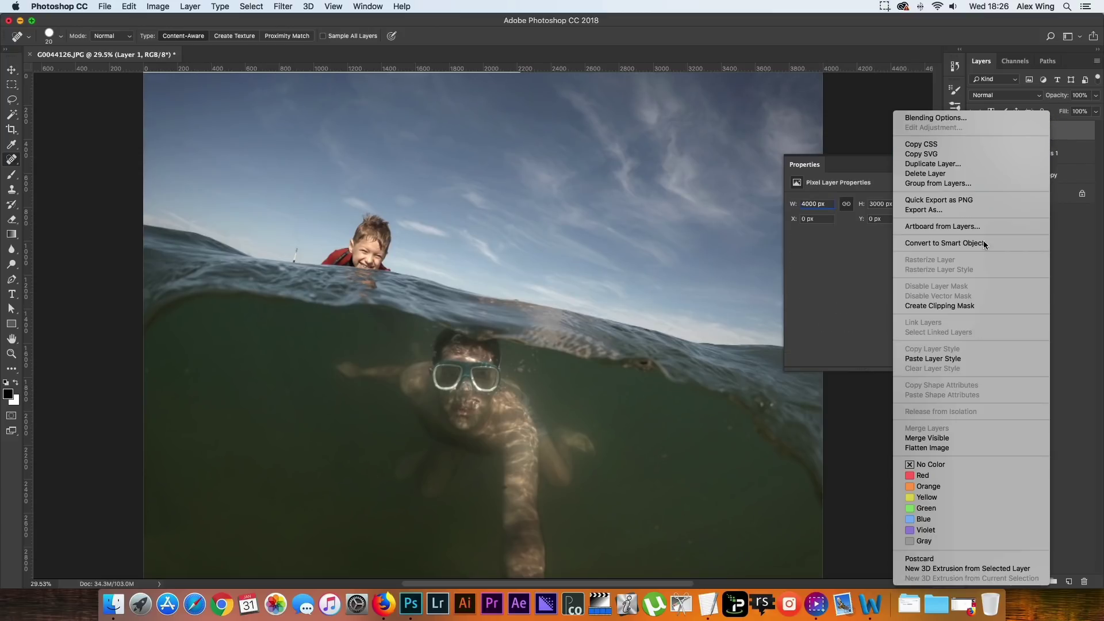
{"action": "left_click", "coordinate": [987, 243]}
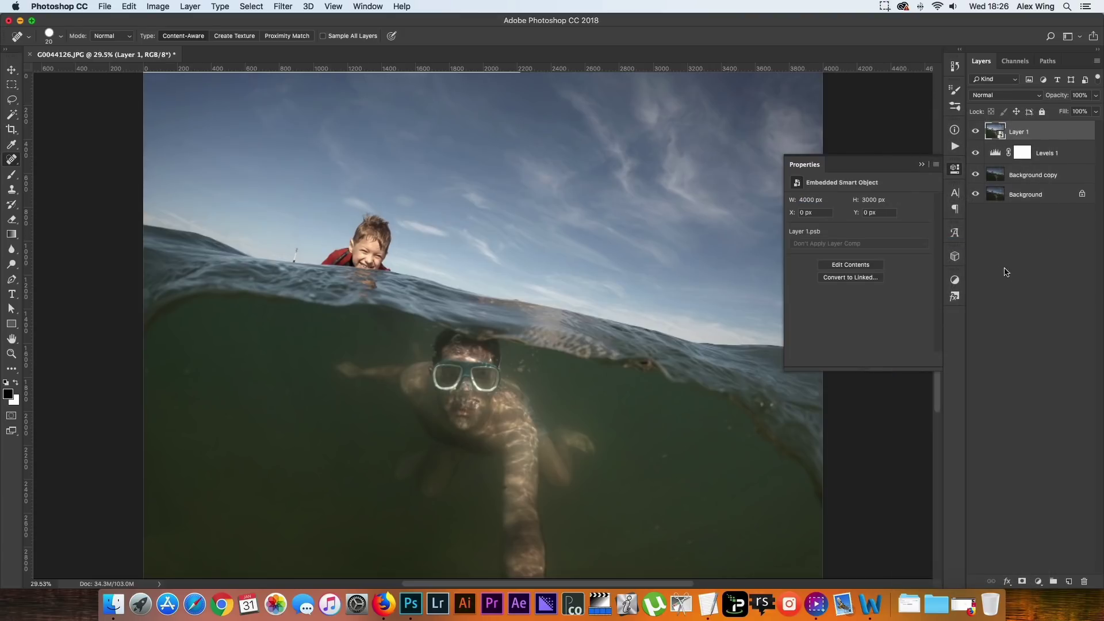
{"action": "left_click", "coordinate": [283, 7]}
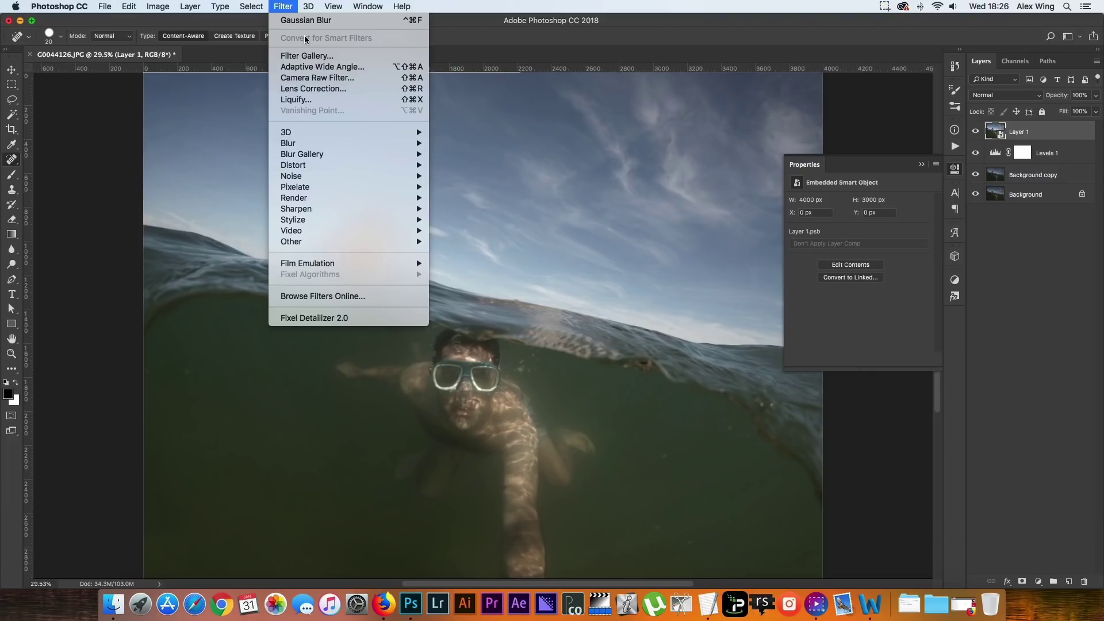
{"action": "left_click", "coordinate": [316, 78]}
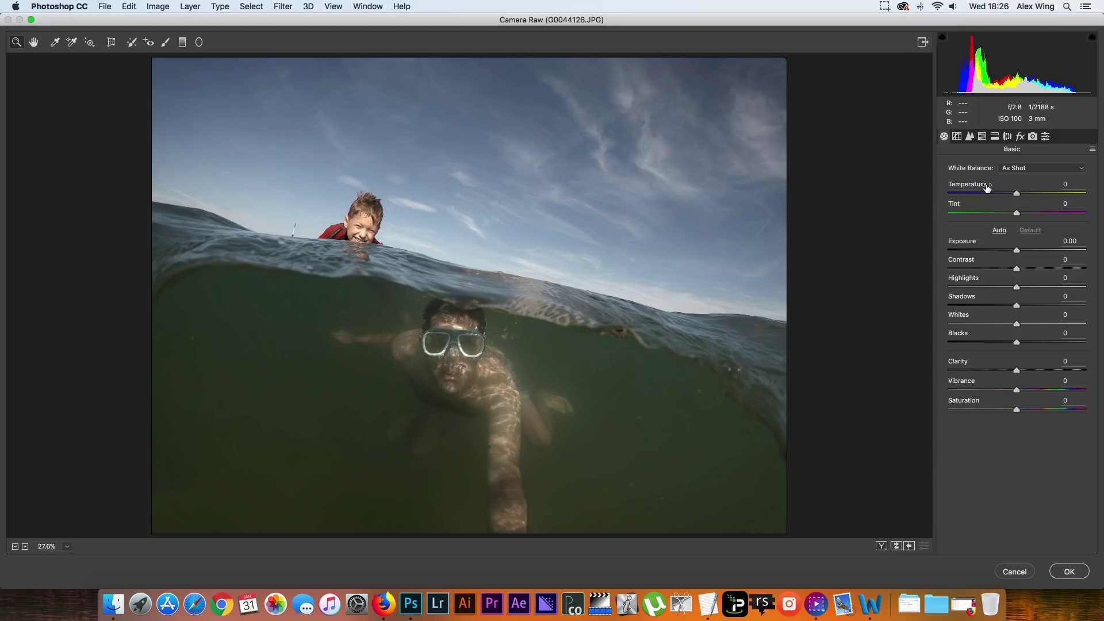
Step: In the Camera Raw Basic panel, set Temperature +2, Tint +2, Exposure +0.15 and Contrast -1
{"action": "left_click_drag", "start_coordinate": [1016, 196], "coordinate": [1018, 194]}
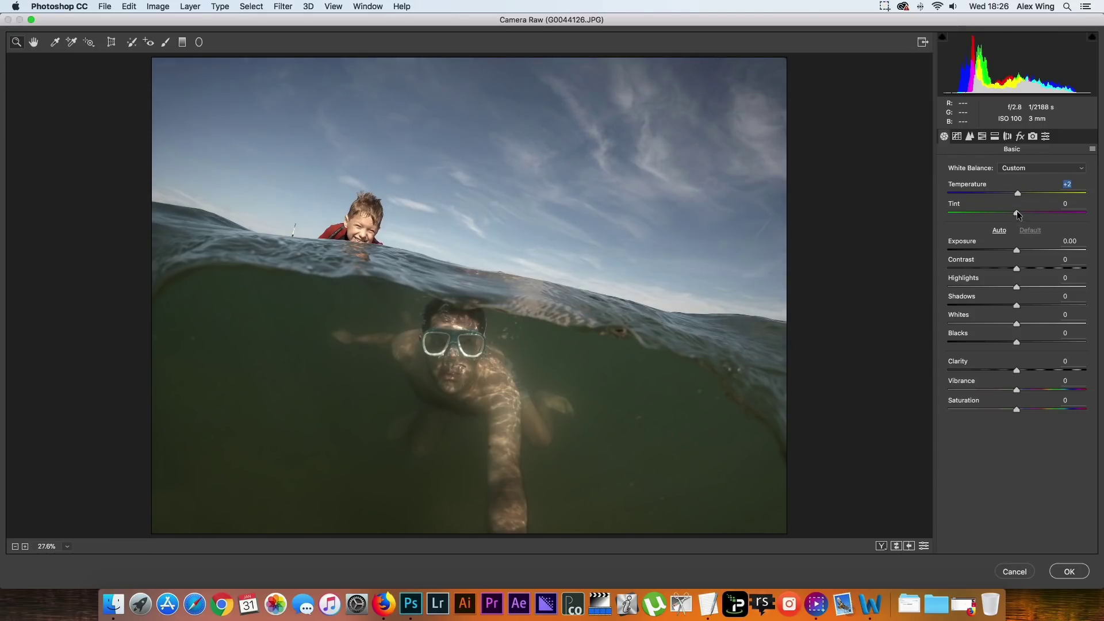
{"action": "left_click_drag", "start_coordinate": [1017, 213], "coordinate": [1018, 213]}
{"action": "left_click_drag", "start_coordinate": [1015, 249], "coordinate": [1019, 250]}
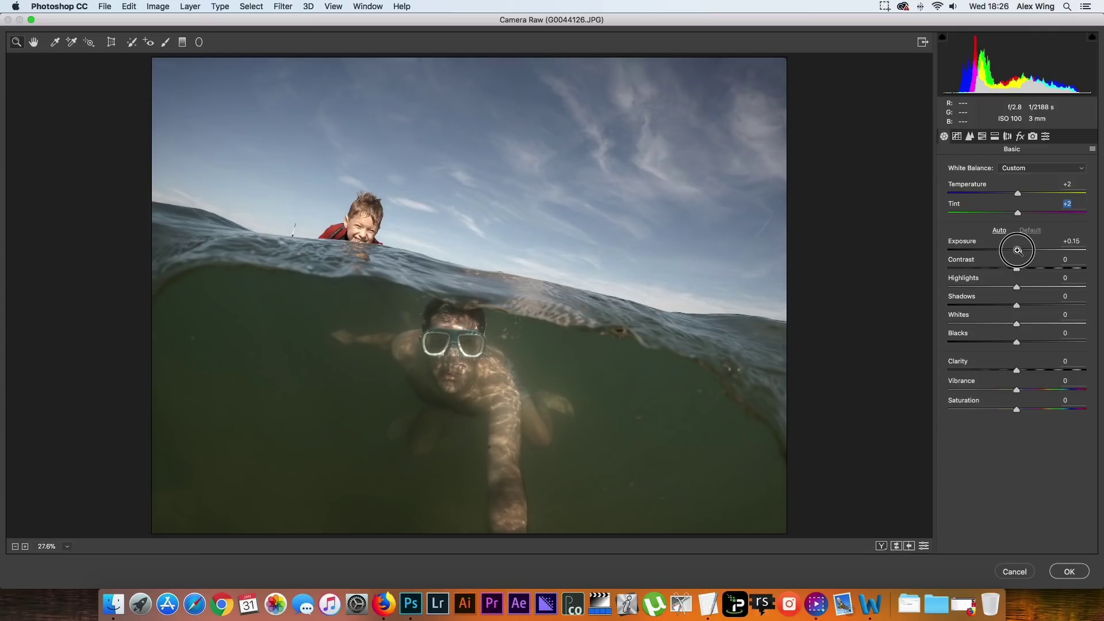
{"action": "mouse_move", "coordinate": [1017, 269]}
{"action": "left_mouse_down"}
{"action": "mouse_move", "coordinate": [967, 287]}
{"action": "mouse_move", "coordinate": [1036, 304]}
{"action": "mouse_move", "coordinate": [1009, 343]}
{"action": "mouse_move", "coordinate": [1030, 370]}
{"action": "left_mouse_up"}
Step: Darken the Tone Curve Lights to -7 and raise the Detail sharpening amount
{"action": "left_click", "coordinate": [958, 137]}
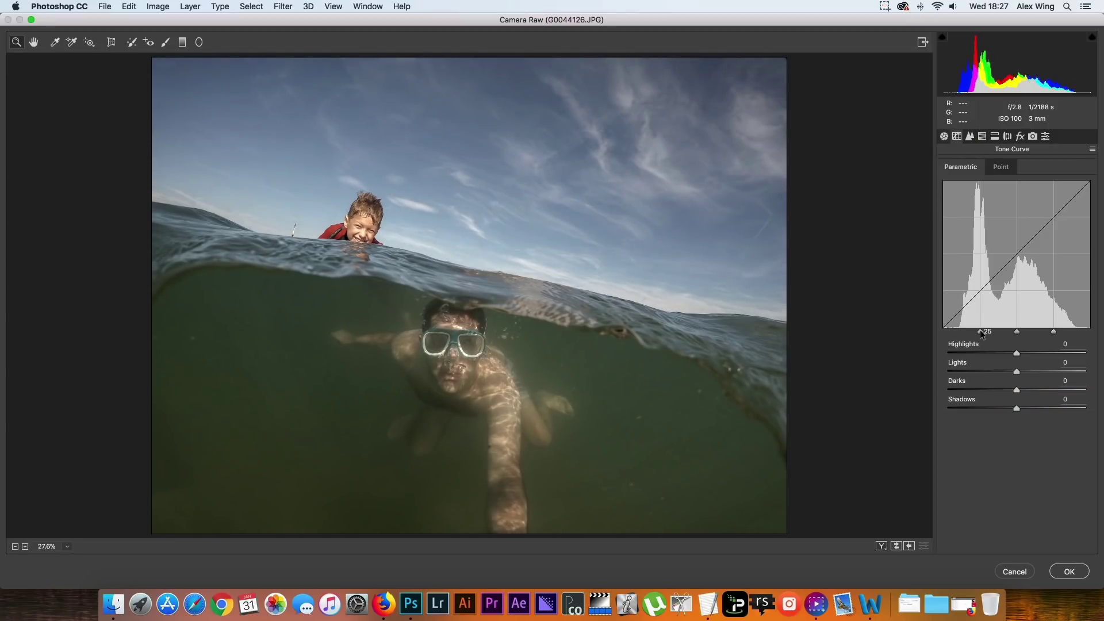
{"action": "left_click_drag", "start_coordinate": [980, 332], "coordinate": [1075, 332]}
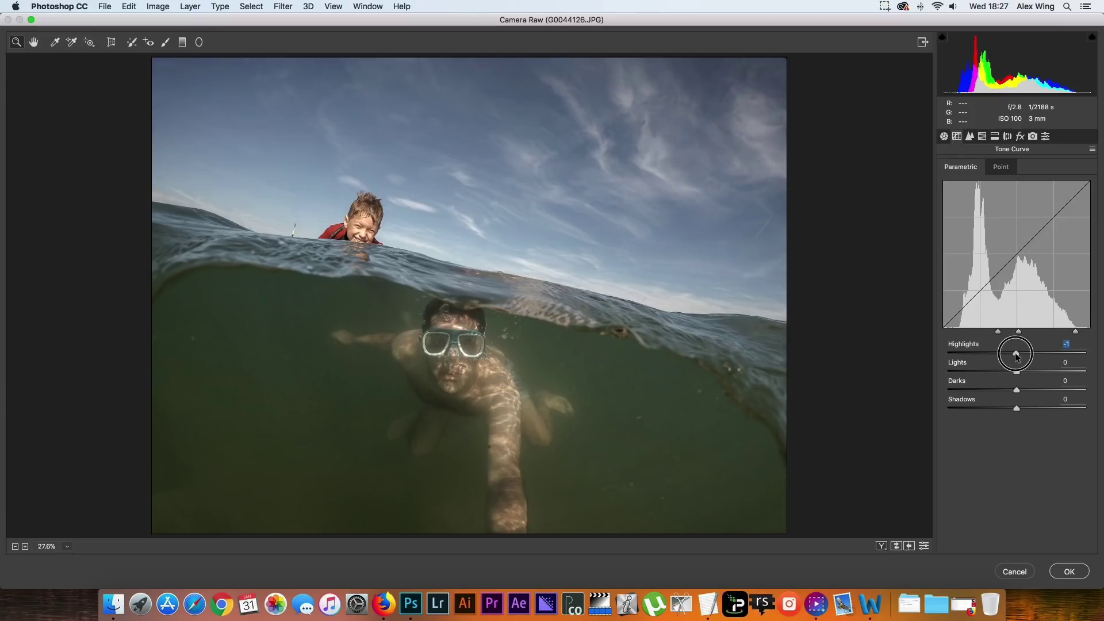
{"action": "left_click_drag", "start_coordinate": [1016, 353], "coordinate": [1015, 353]}
{"action": "left_click_drag", "start_coordinate": [1016, 371], "coordinate": [1011, 371]}
{"action": "left_click", "coordinate": [970, 137]}
{"action": "left_click_drag", "start_coordinate": [950, 185], "coordinate": [1027, 188]}
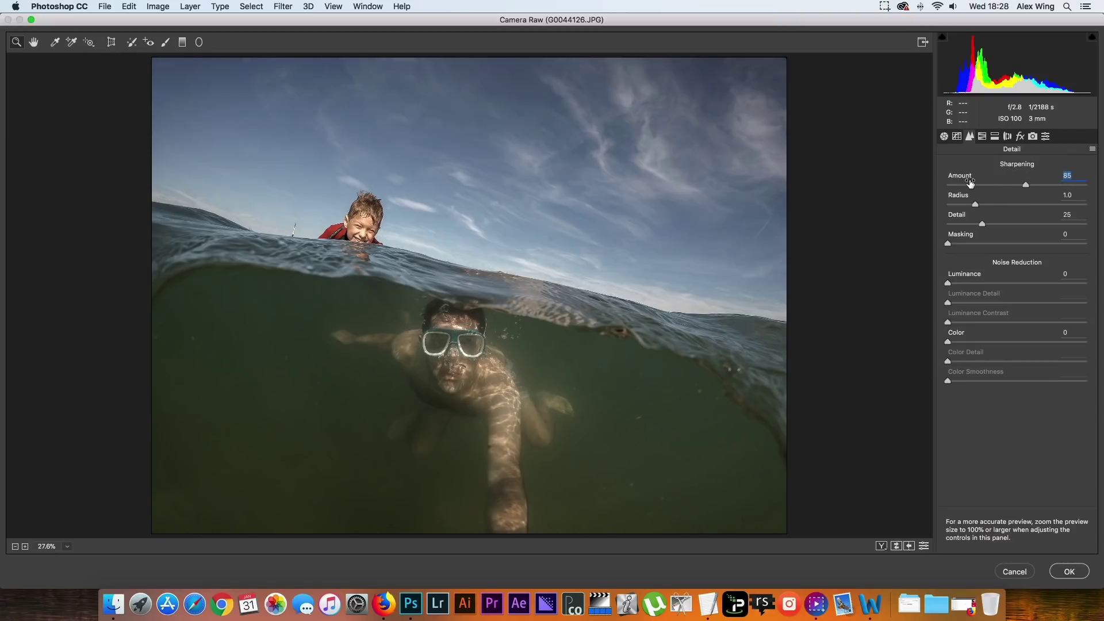
Step: Raise the red and green Calibration hues, set blue hue to -100, and lower blue saturation
{"action": "left_click", "coordinate": [1033, 136]}
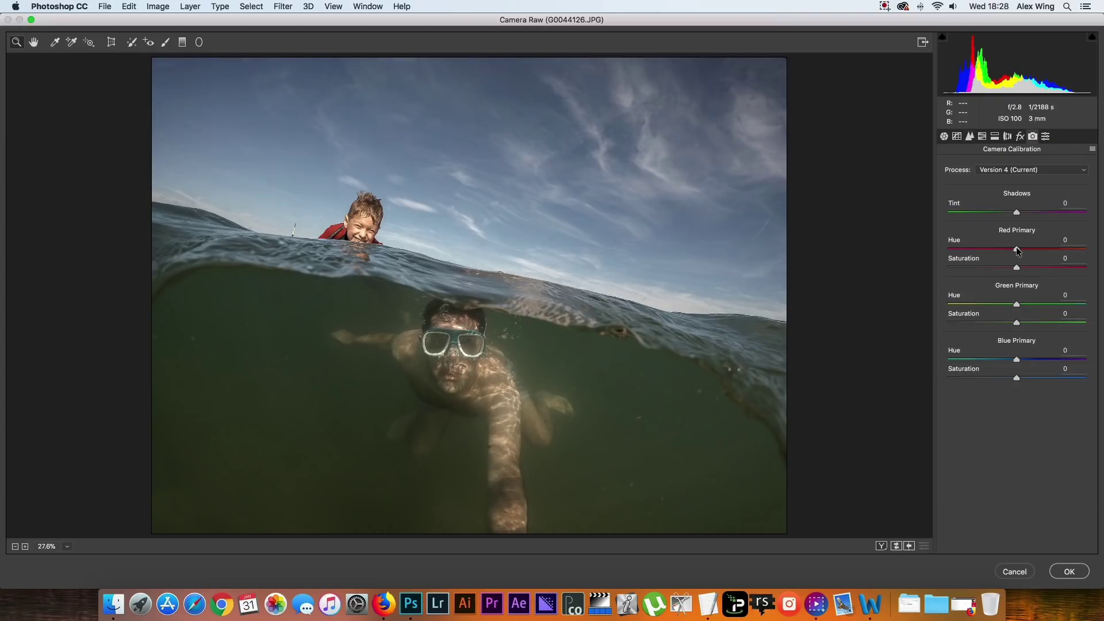
{"action": "mouse_move", "coordinate": [1017, 249]}
{"action": "left_mouse_down"}
{"action": "mouse_move", "coordinate": [1042, 249]}
{"action": "mouse_move", "coordinate": [1016, 267]}
{"action": "mouse_move", "coordinate": [1047, 305]}
{"action": "mouse_move", "coordinate": [1035, 323]}
{"action": "left_mouse_up"}
{"action": "left_click_drag", "start_coordinate": [1017, 359], "coordinate": [924, 359]}
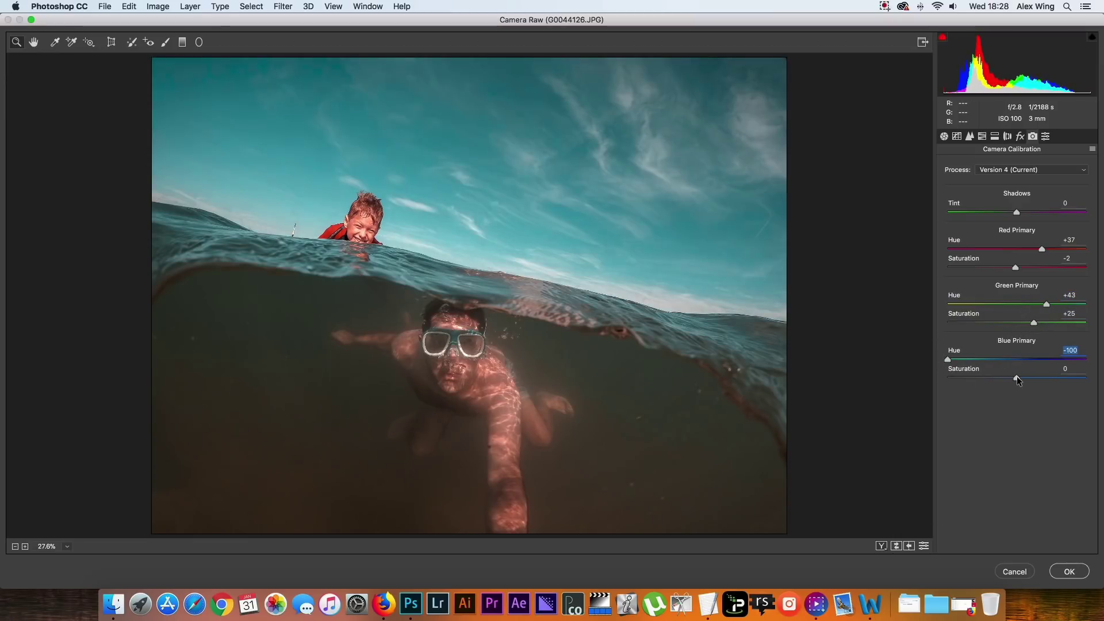
{"action": "left_click_drag", "start_coordinate": [1016, 377], "coordinate": [1013, 379]}
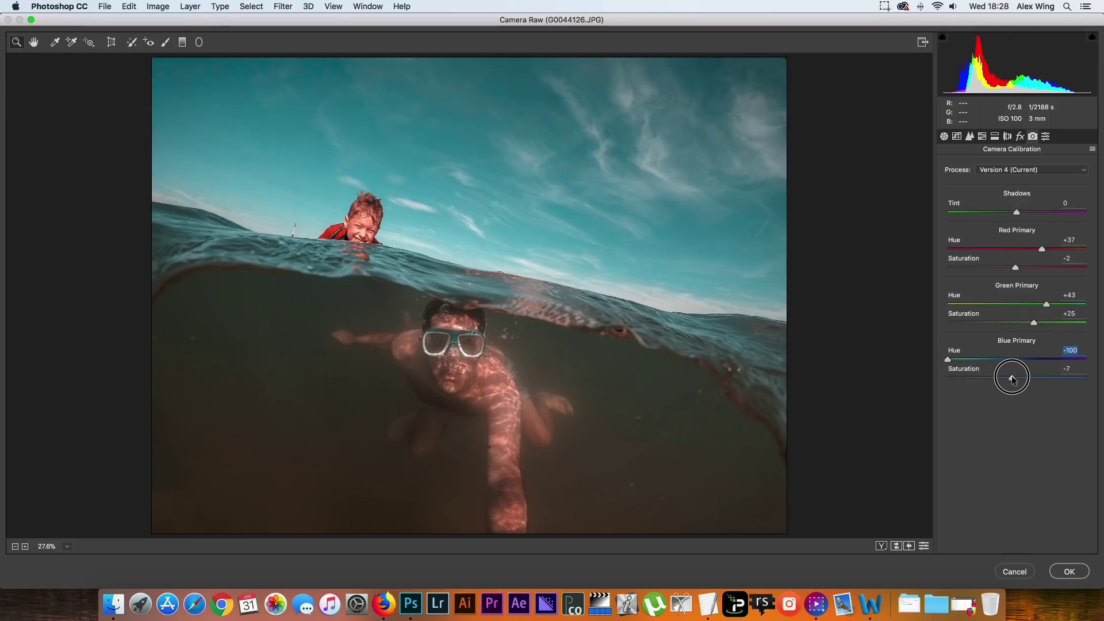
{"action": "left_click", "coordinate": [996, 139]}
Step: Split-tone the highlights blue (hue 204, saturation 24), push them toward teal, and warm the shadows
{"action": "left_click_drag", "start_coordinate": [949, 183], "coordinate": [1026, 184]}
{"action": "left_click_drag", "start_coordinate": [948, 204], "coordinate": [981, 203]}
{"action": "left_click_drag", "start_coordinate": [1017, 235], "coordinate": [1085, 236]}
{"action": "left_click_drag", "start_coordinate": [948, 295], "coordinate": [991, 294]}
Step: Shift the red, orange, yellow, aqua and blue HSL hues, and darken red luminance
{"action": "left_click", "coordinate": [982, 136]}
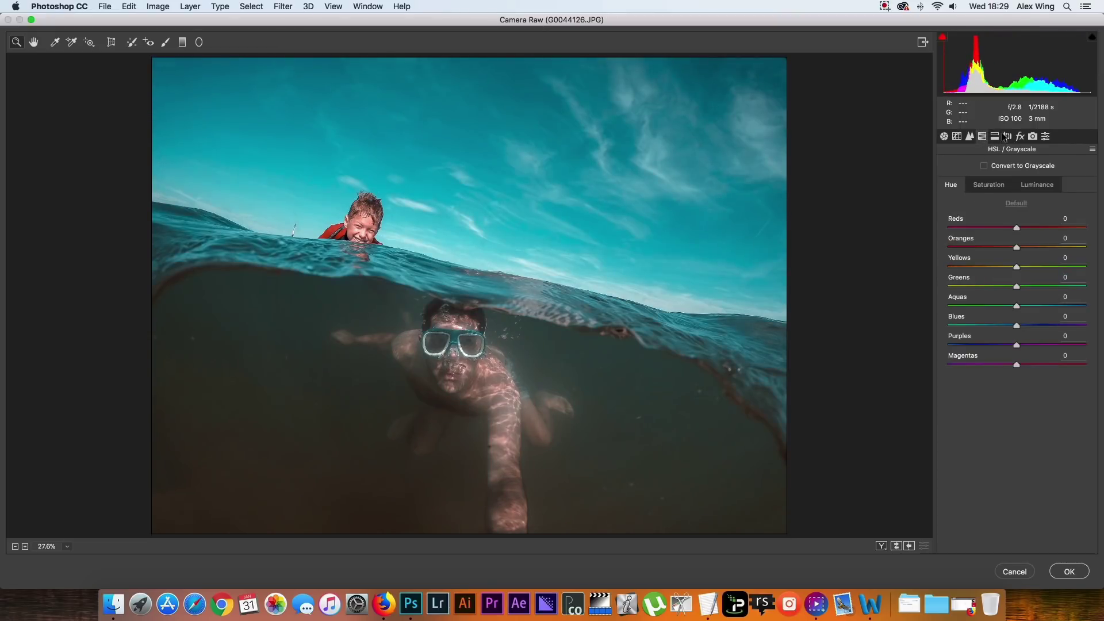
{"action": "mouse_move", "coordinate": [1017, 226]}
{"action": "left_mouse_down"}
{"action": "mouse_move", "coordinate": [1016, 247]}
{"action": "mouse_move", "coordinate": [963, 266]}
{"action": "mouse_move", "coordinate": [1085, 306]}
{"action": "left_mouse_up"}
{"action": "left_click_drag", "start_coordinate": [1017, 326], "coordinate": [991, 326]}
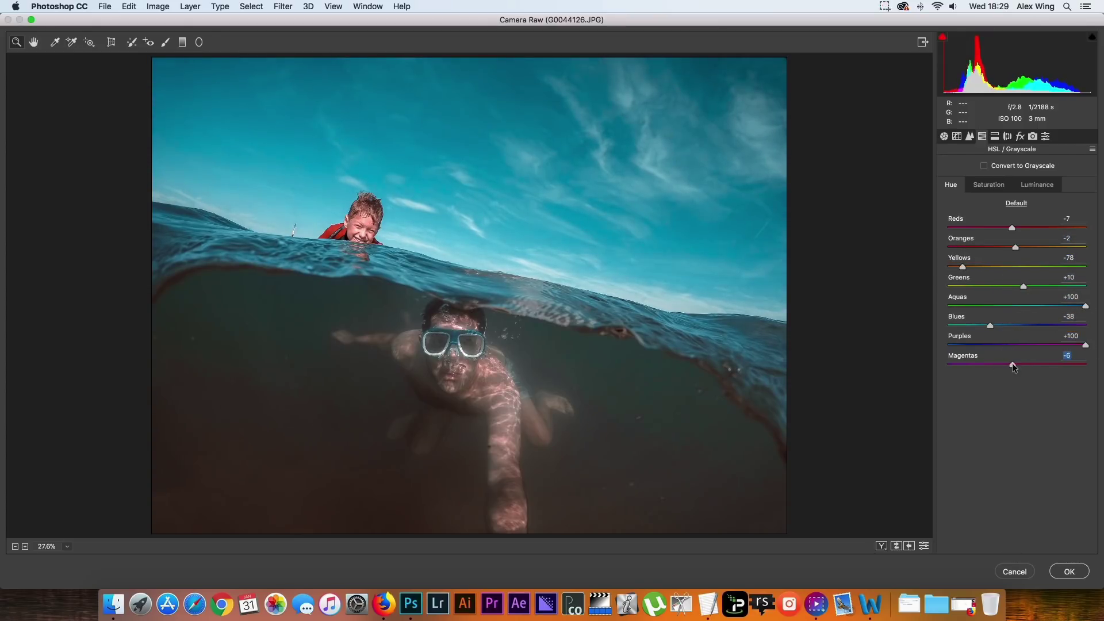
{"action": "left_click", "coordinate": [989, 186]}
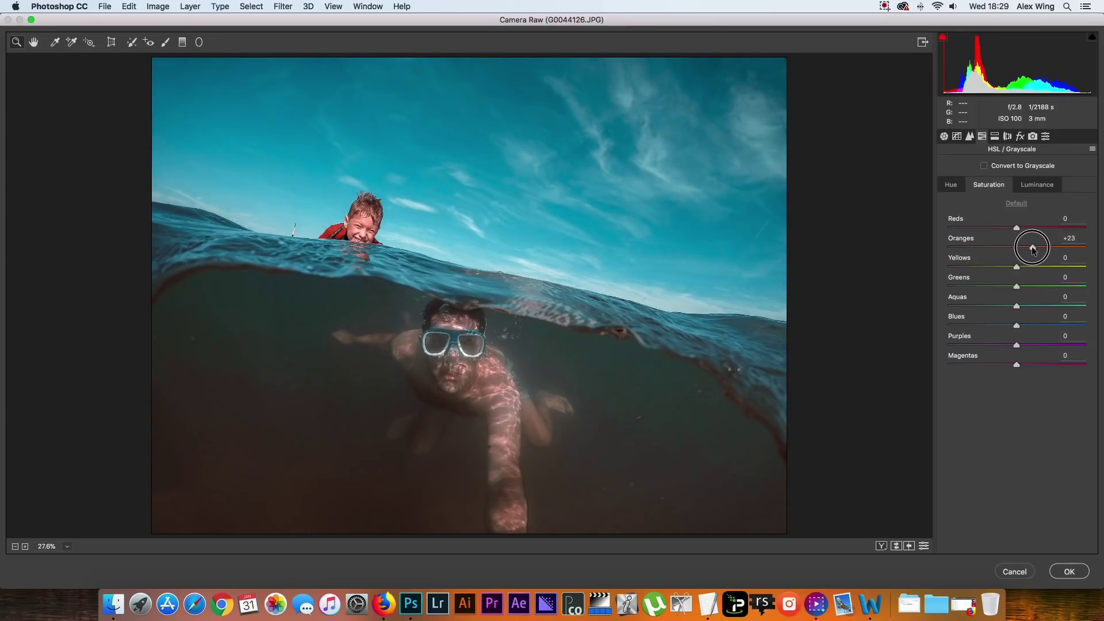
{"action": "left_click", "coordinate": [1037, 184]}
{"action": "mouse_move", "coordinate": [1017, 227]}
{"action": "left_mouse_down"}
{"action": "mouse_move", "coordinate": [996, 227]}
{"action": "mouse_move", "coordinate": [1025, 248]}
{"action": "mouse_move", "coordinate": [1023, 306]}
{"action": "mouse_move", "coordinate": [1006, 325]}
{"action": "left_mouse_up"}
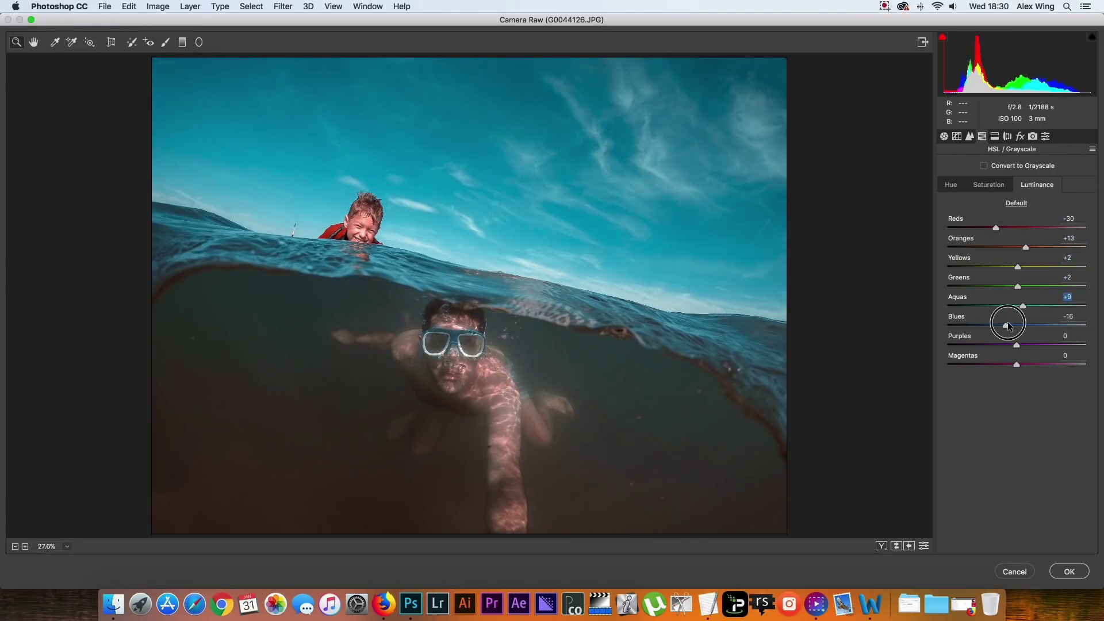
Step: Cancel saving Camera Raw settings, apply the filter with OK, and close Properties
{"action": "left_click", "coordinate": [1092, 150]}
{"action": "left_click", "coordinate": [1047, 266]}
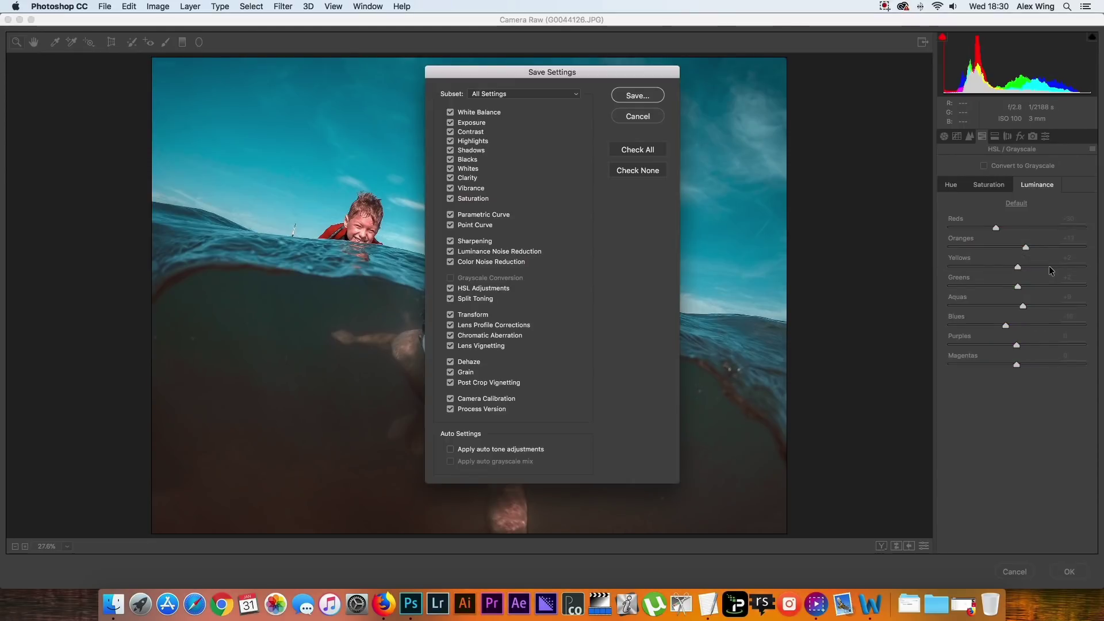
{"action": "left_click", "coordinate": [642, 97]}
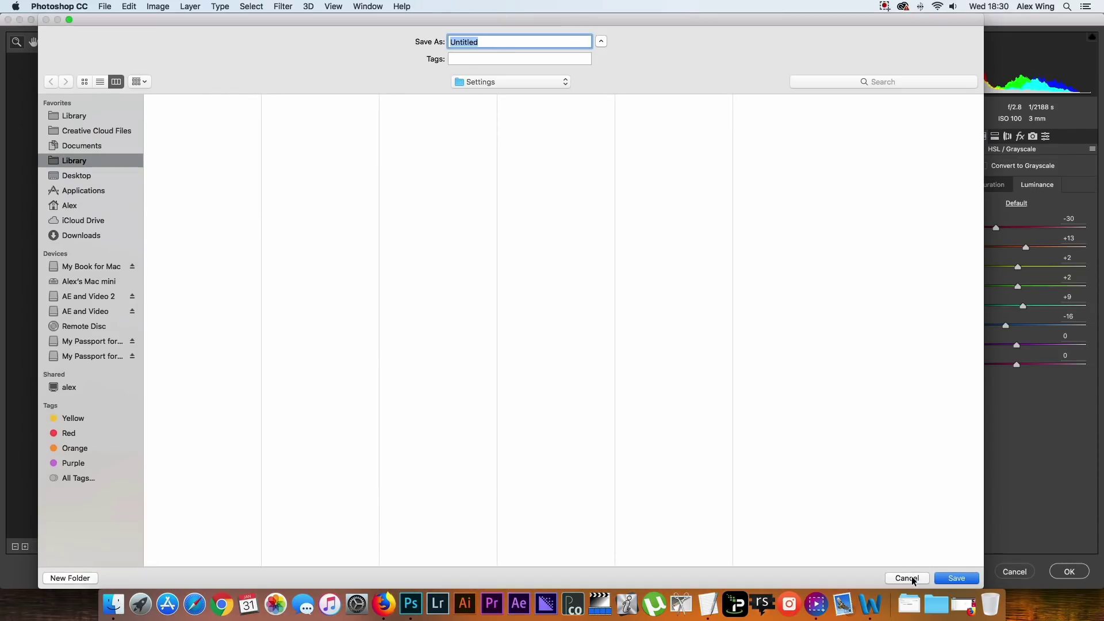
{"action": "left_click", "coordinate": [907, 579]}
{"action": "left_click", "coordinate": [1068, 573]}
{"action": "left_click", "coordinate": [955, 171]}
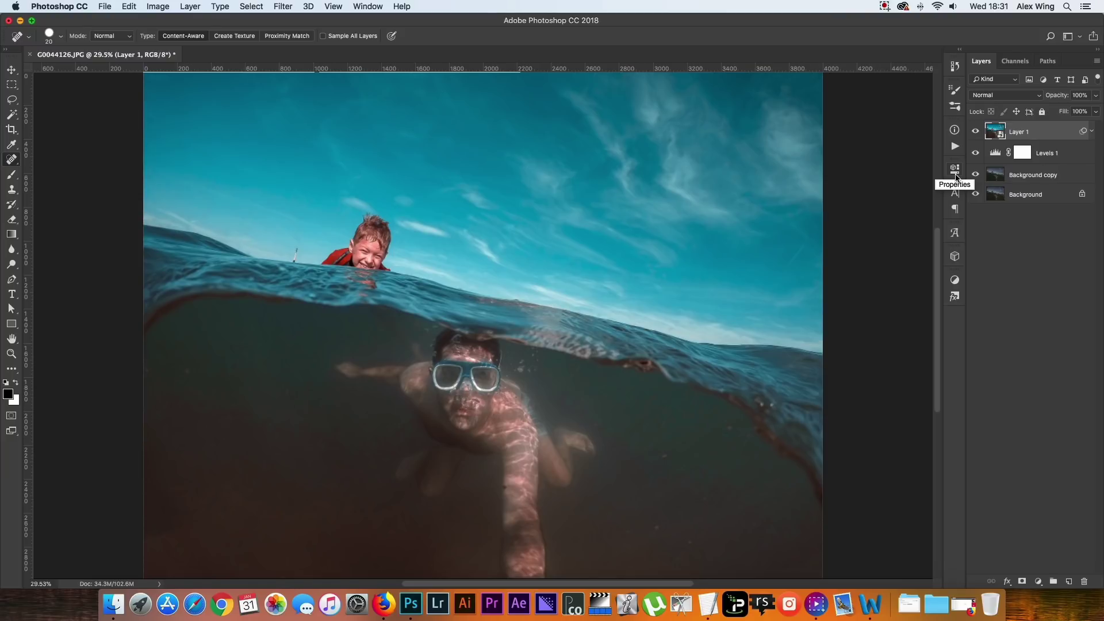
Step: Duplicate Layer 1 and reopen the copy's Camera Raw smart filter
{"action": "key", "text": "ctrl+j"}
{"action": "left_click", "coordinate": [1092, 133]}
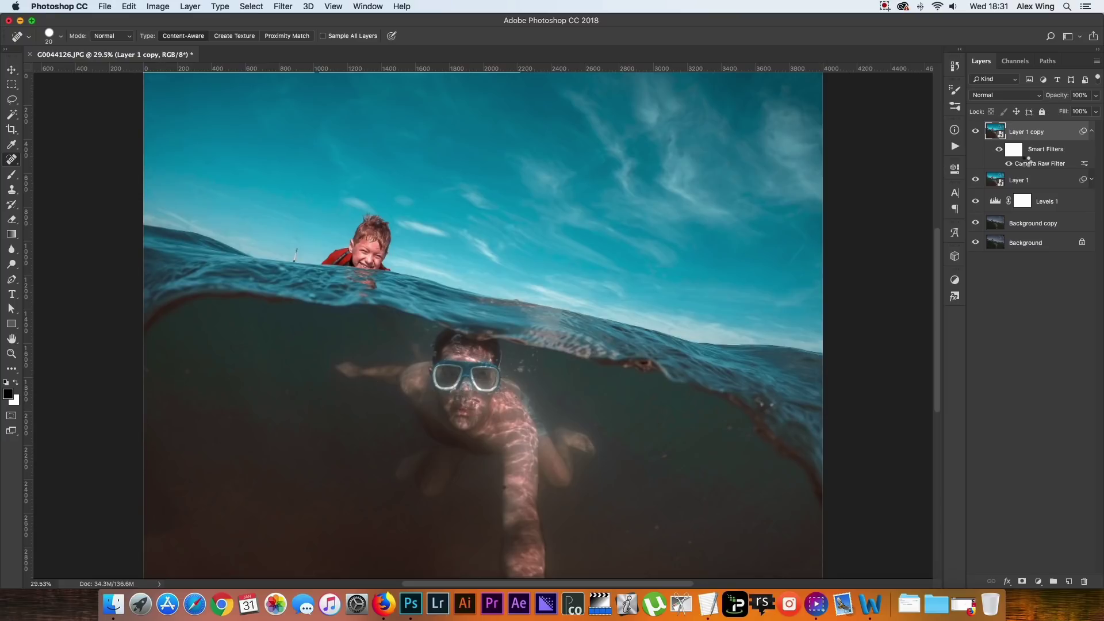
{"action": "double_click", "coordinate": [1028, 164]}
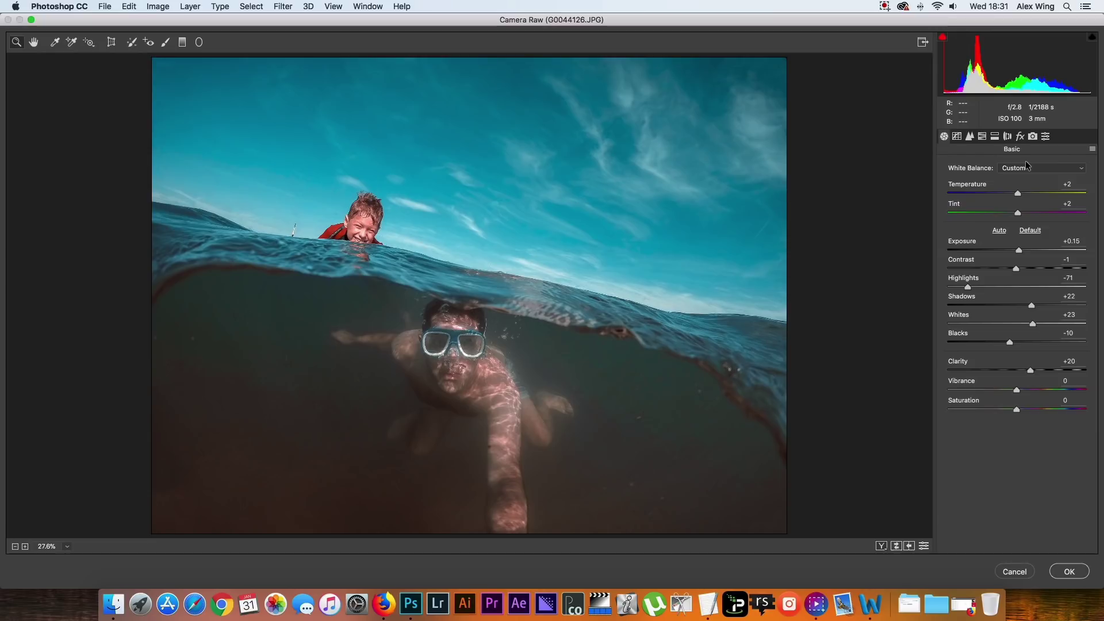
Step: Reset Exposure to 0, raise Contrast to +20, recover highlights and lift shadows
{"action": "double_click", "coordinate": [1019, 250]}
{"action": "left_click_drag", "start_coordinate": [1015, 269], "coordinate": [1030, 268]}
{"action": "mouse_move", "coordinate": [968, 285]}
{"action": "left_mouse_down"}
{"action": "mouse_move", "coordinate": [1051, 306]}
{"action": "mouse_move", "coordinate": [1026, 341]}
{"action": "mouse_move", "coordinate": [1055, 370]}
{"action": "mouse_move", "coordinate": [1018, 360]}
{"action": "mouse_move", "coordinate": [1083, 378]}
{"action": "left_mouse_up"}
{"action": "left_click", "coordinate": [1033, 136]}
Step: Set Oranges hue -50, Greens hue -100, nudge Blues, boost red/orange saturation and desaturate greens
{"action": "left_click", "coordinate": [982, 135]}
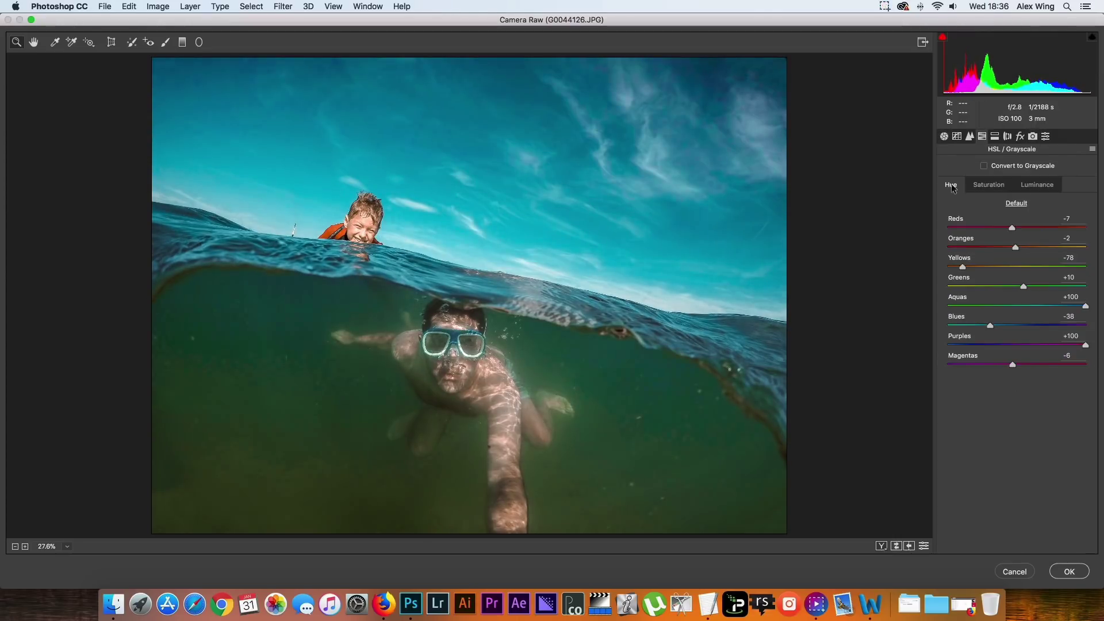
{"action": "left_click_drag", "start_coordinate": [1017, 248], "coordinate": [980, 248]}
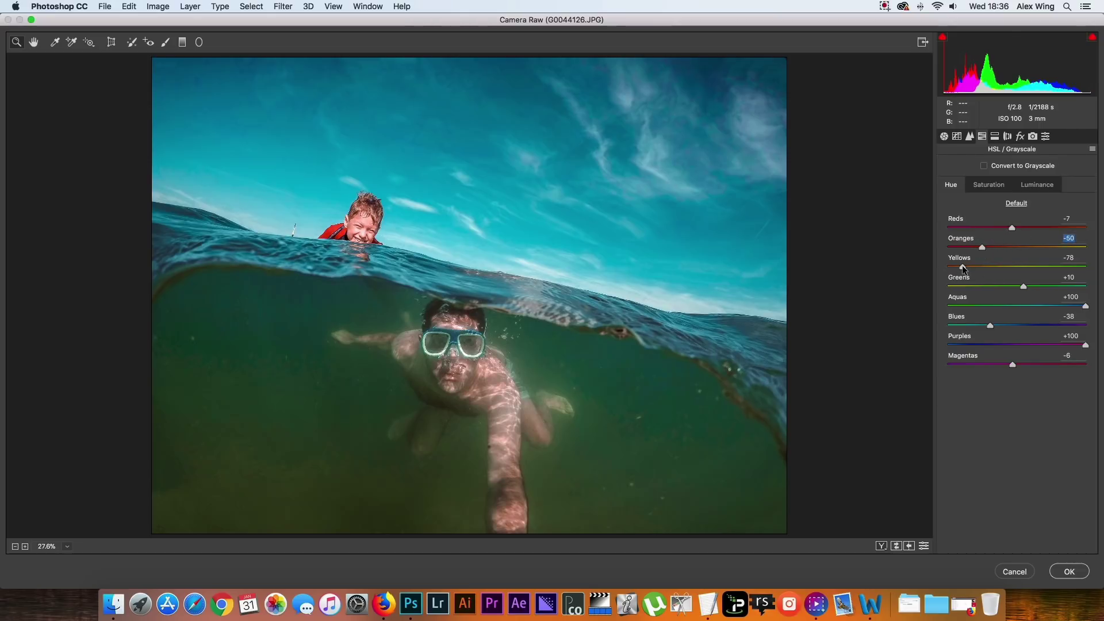
{"action": "left_click_drag", "start_coordinate": [1024, 287], "coordinate": [951, 289]}
{"action": "left_click_drag", "start_coordinate": [991, 326], "coordinate": [986, 325]}
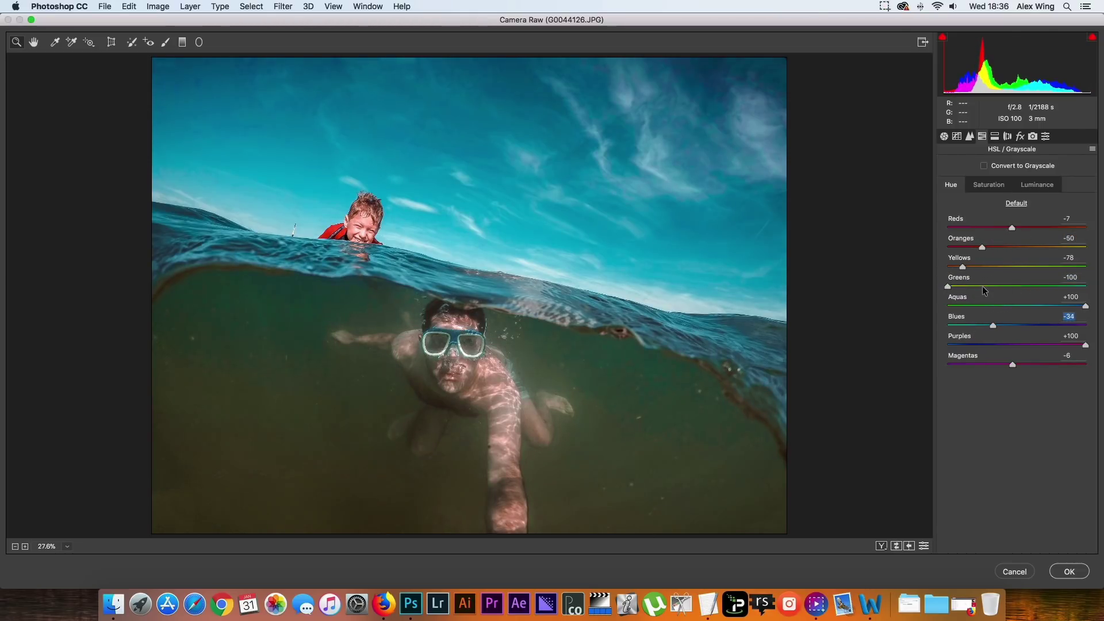
{"action": "left_click", "coordinate": [990, 185]}
{"action": "mouse_move", "coordinate": [1016, 229]}
{"action": "left_mouse_down"}
{"action": "mouse_move", "coordinate": [1059, 226]}
{"action": "mouse_move", "coordinate": [1047, 247]}
{"action": "left_mouse_up"}
{"action": "left_click_drag", "start_coordinate": [1015, 287], "coordinate": [927, 282]}
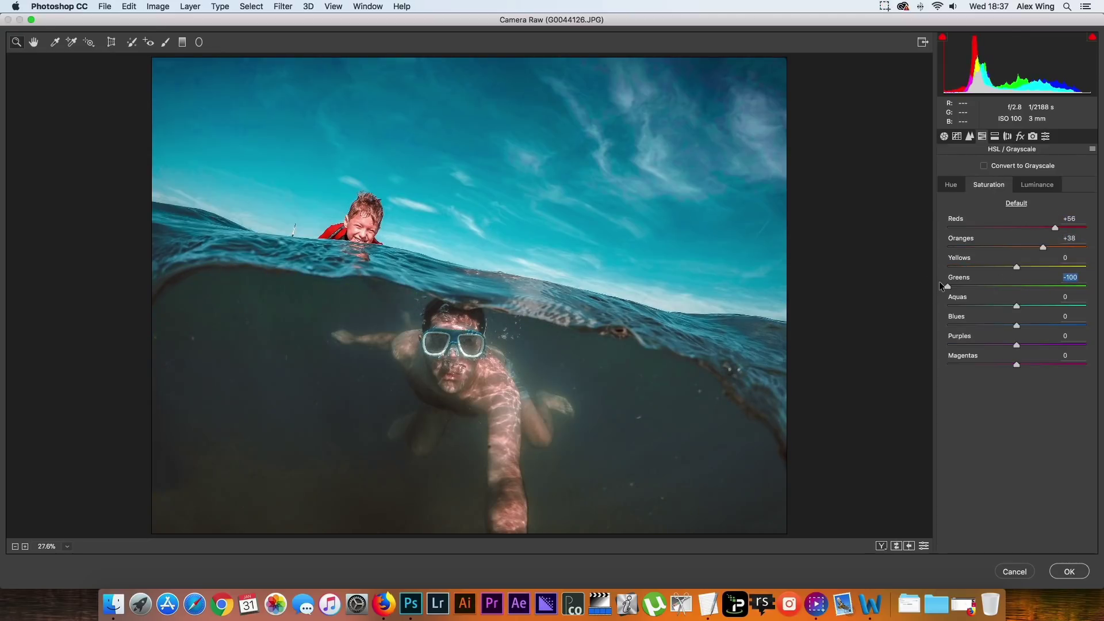
Step: Apply the revised filter, add a layer mask to Layer 1 copy, and set foreground to black
{"action": "left_click", "coordinate": [1071, 572]}
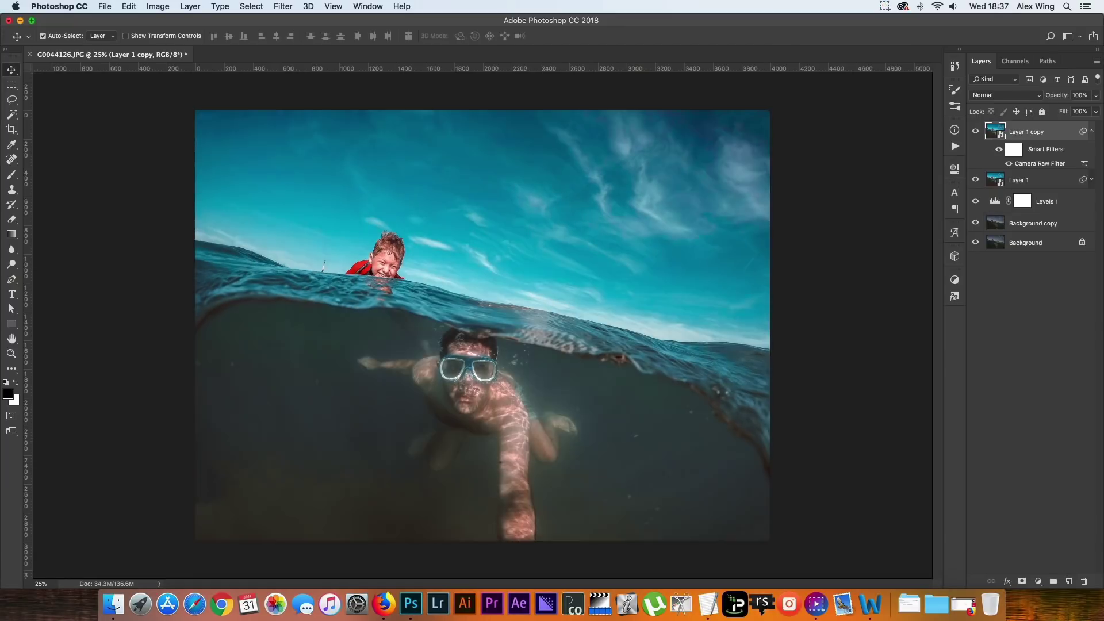
{"action": "left_click", "coordinate": [1022, 583]}
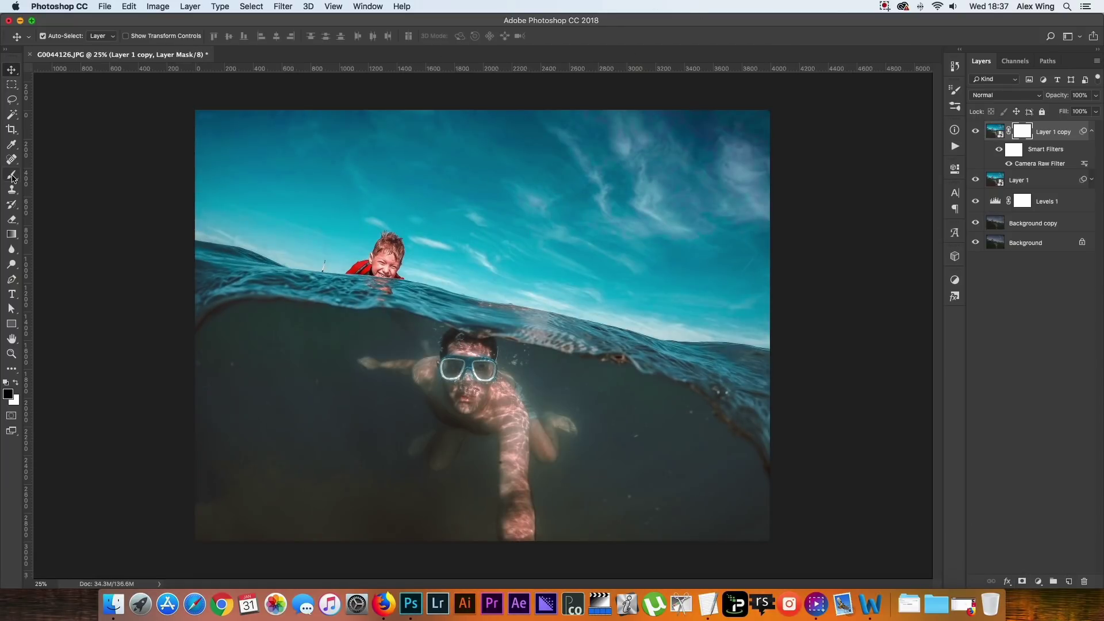
{"action": "left_click", "coordinate": [11, 145]}
{"action": "left_click", "coordinate": [9, 395]}
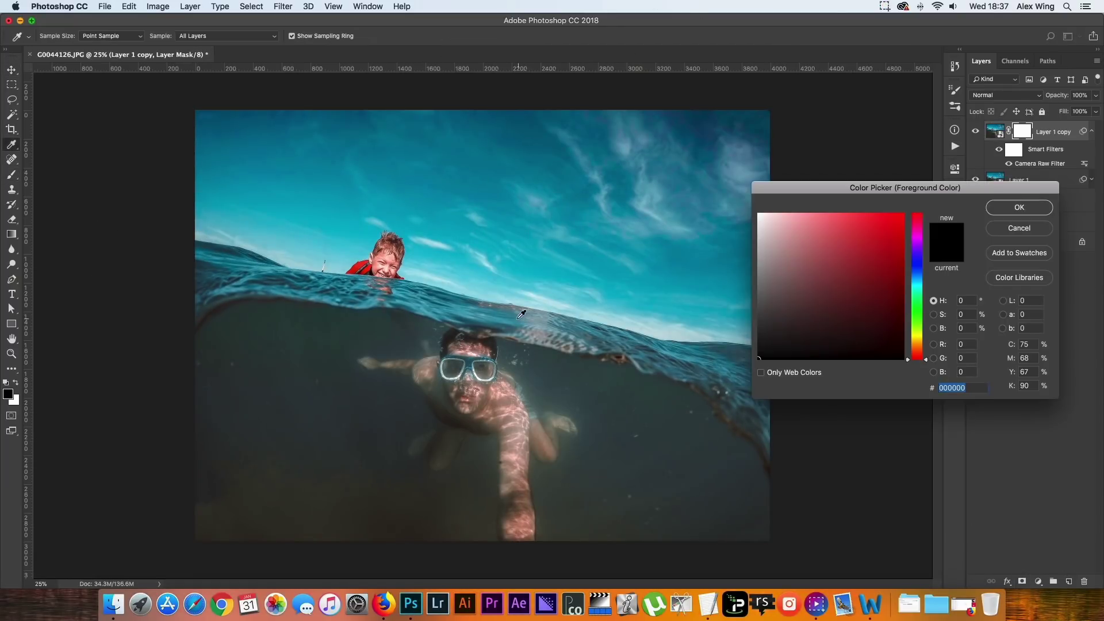
{"action": "left_click", "coordinate": [993, 211]}
Step: Paint black over the sky on the mask with the Brush tool
{"action": "key", "text": "b"}
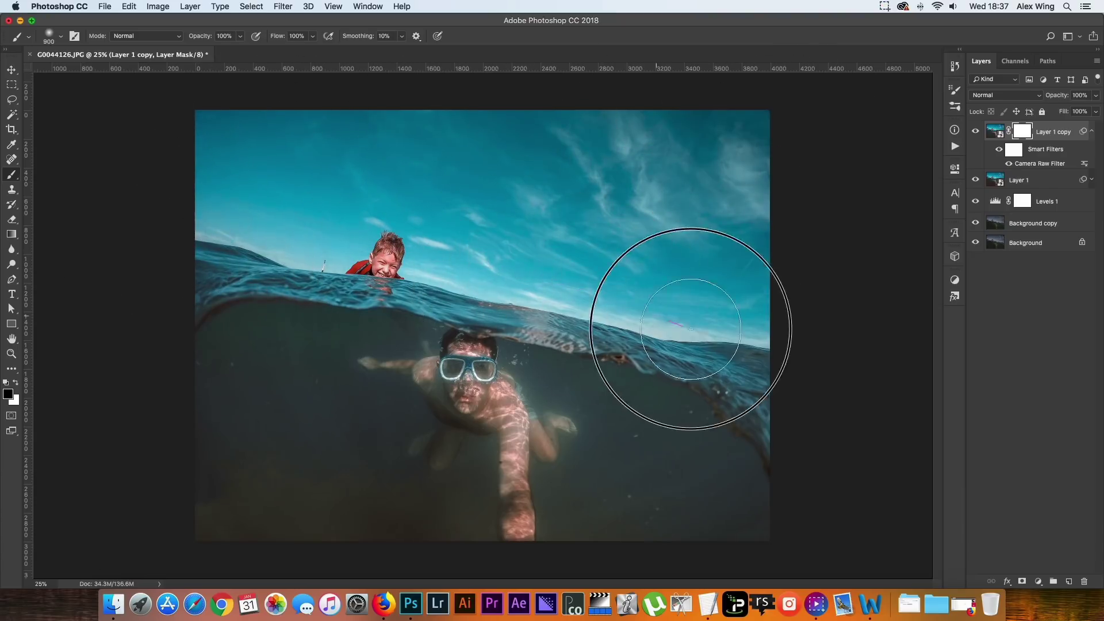
{"action": "left_click", "coordinate": [671, 234]}
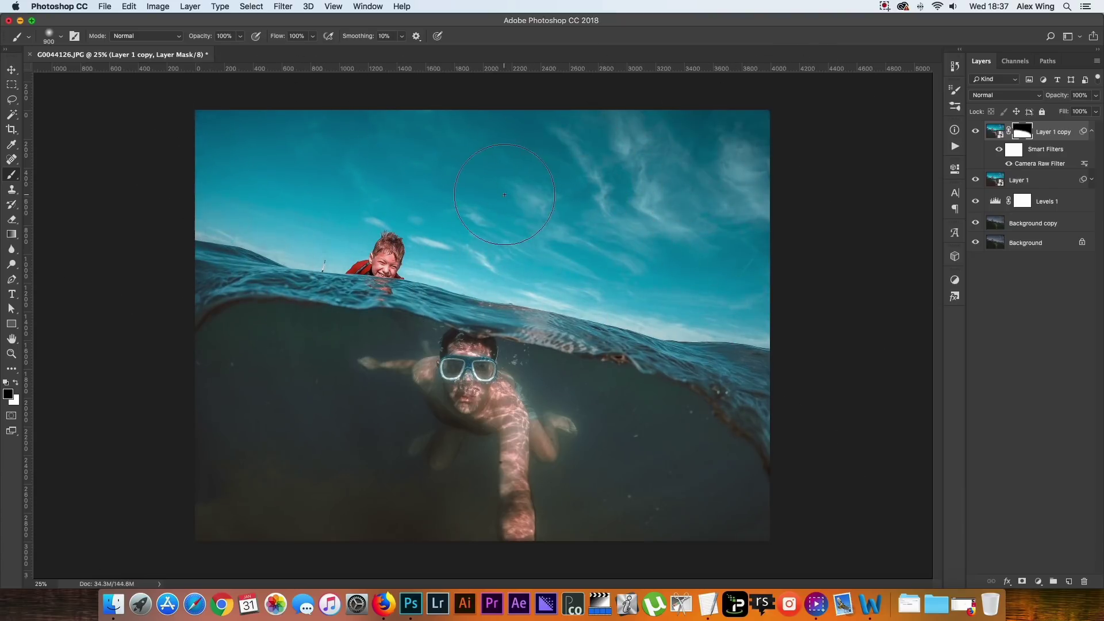
{"action": "left_click", "coordinate": [12, 70]}
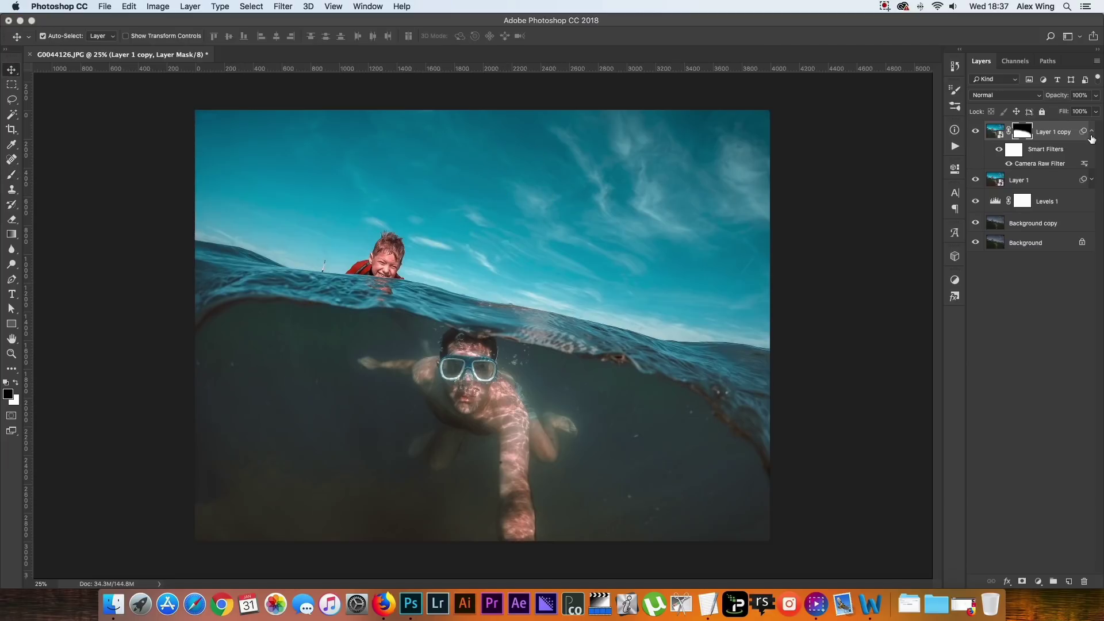
Step: Add a Color Lookup adjustment layer using the Rich-Blues.cube LUT from the Desktop
{"action": "left_click", "coordinate": [1091, 132]}
{"action": "left_click", "coordinate": [1038, 582]}
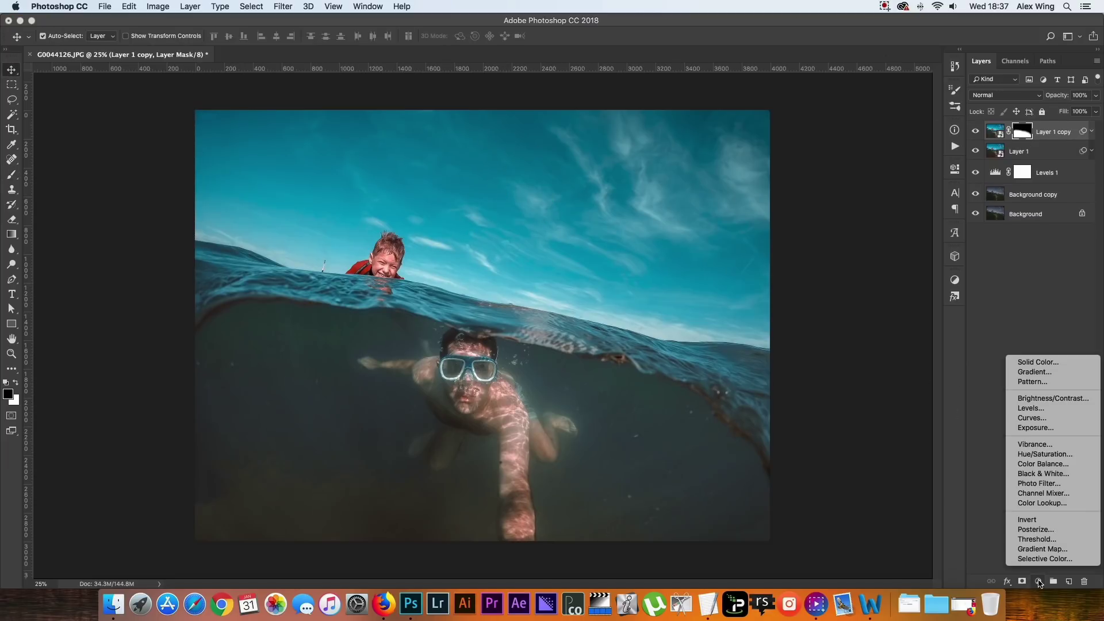
{"action": "left_click", "coordinate": [1040, 503]}
{"action": "left_click", "coordinate": [853, 202]}
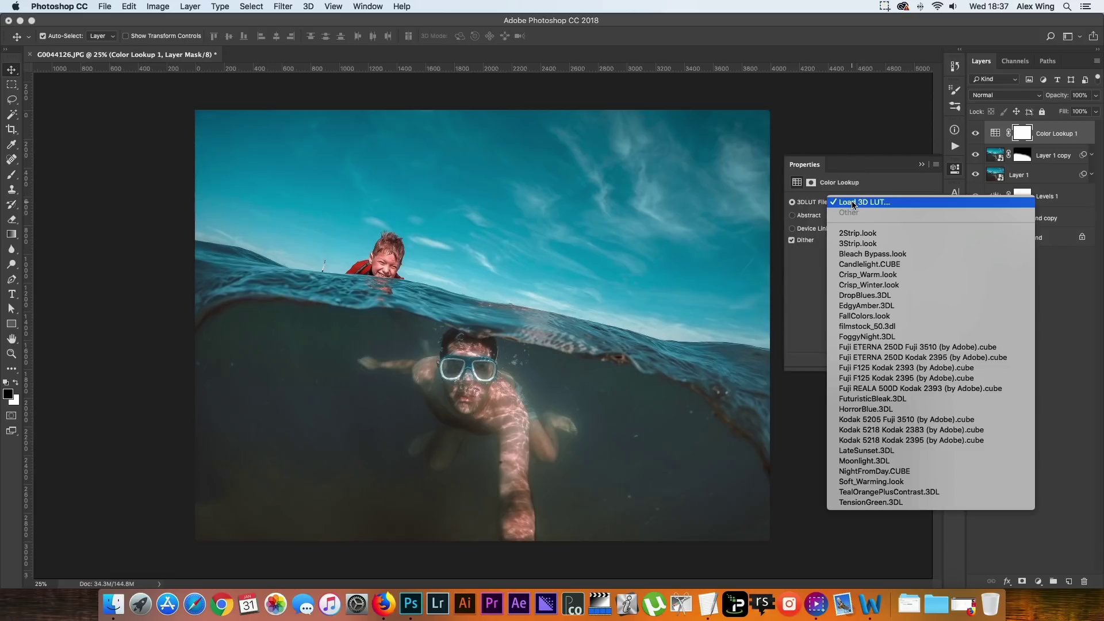
{"action": "left_click", "coordinate": [853, 203]}
{"action": "left_click", "coordinate": [336, 209]}
{"action": "left_click", "coordinate": [432, 269]}
{"action": "left_click", "coordinate": [792, 344]}
Step: Set the lookup layer to 75% opacity and softly mask it over the clouds with a 10% brush
{"action": "left_click_drag", "start_coordinate": [1060, 96], "coordinate": [1040, 96]}
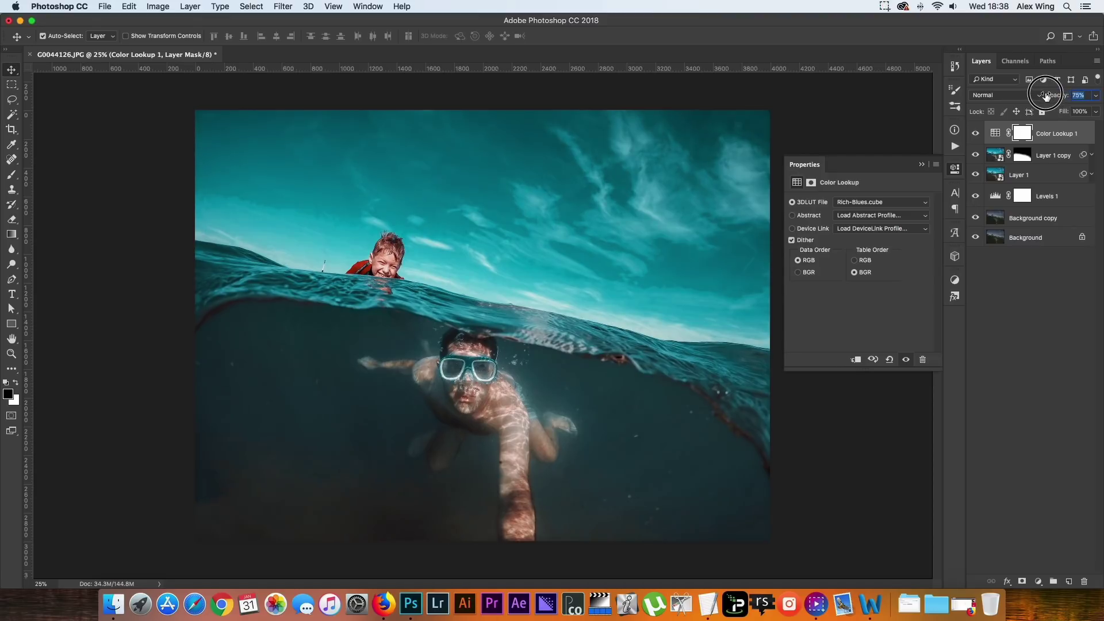
{"action": "key", "text": "b"}
{"action": "key", "text": "2"}
{"action": "key", "text": "3"}
{"action": "key", "text": "1"}
{"action": "key", "text": "0"}
{"action": "key", "text": "bracketleft"}
{"action": "key", "text": "bracketleft"}
{"action": "key", "text": "bracketleft"}
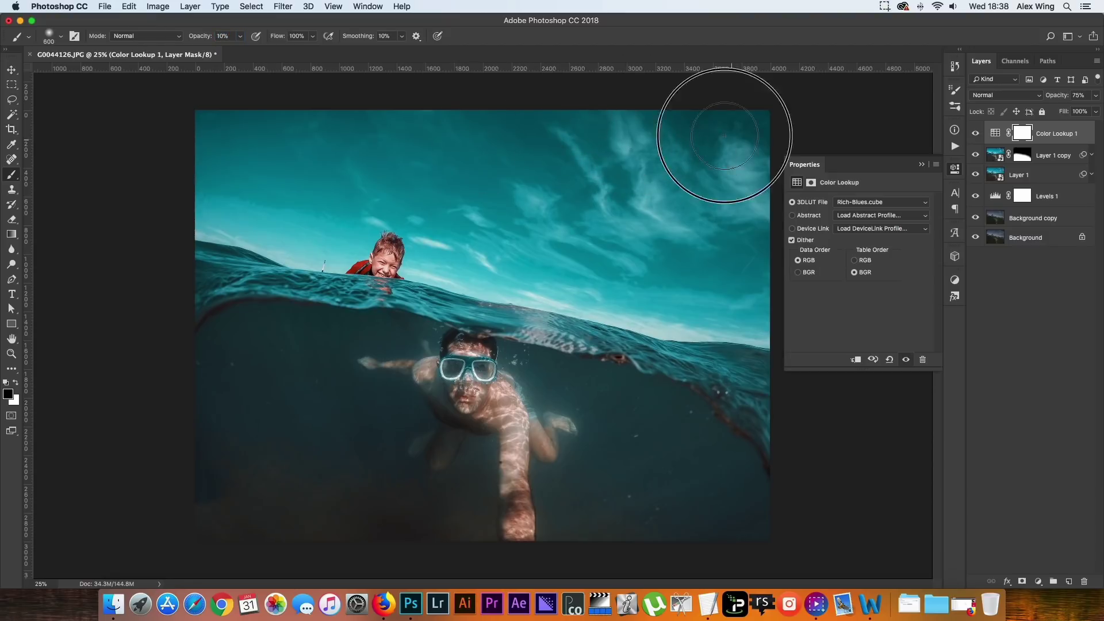
{"action": "left_click_drag", "start_coordinate": [630, 146], "coordinate": [345, 196]}
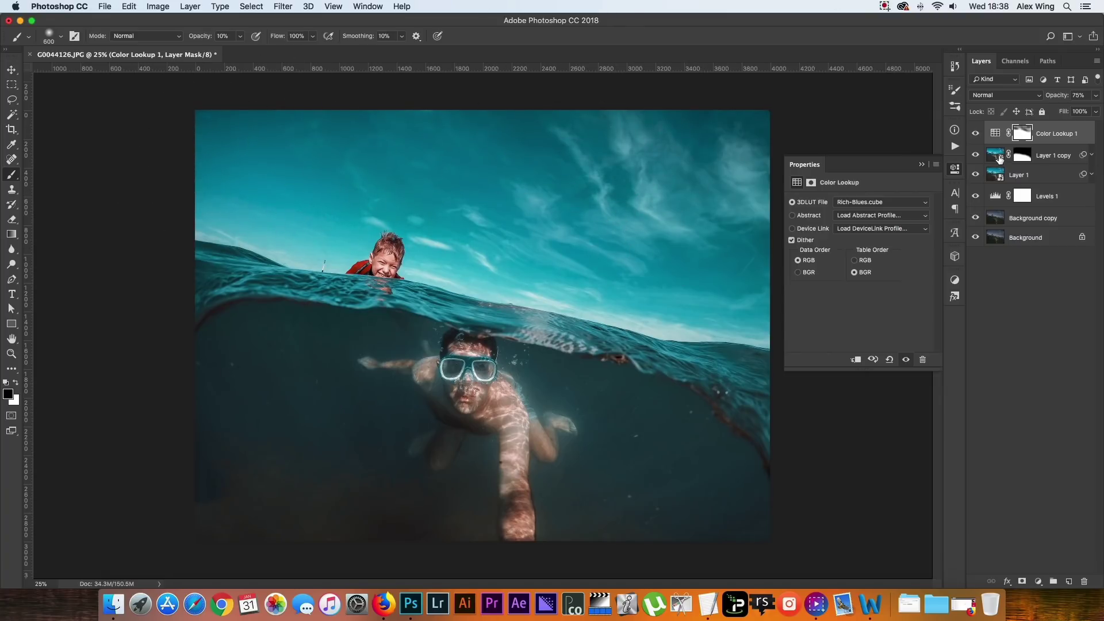
{"action": "key", "text": "v"}
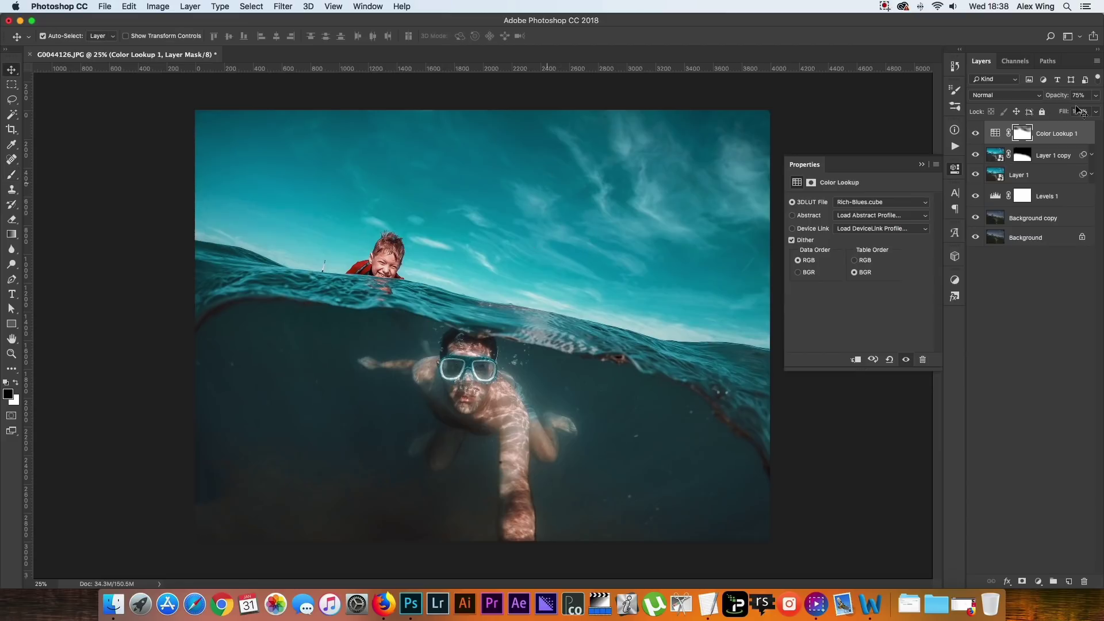
{"action": "left_click", "coordinate": [955, 169]}
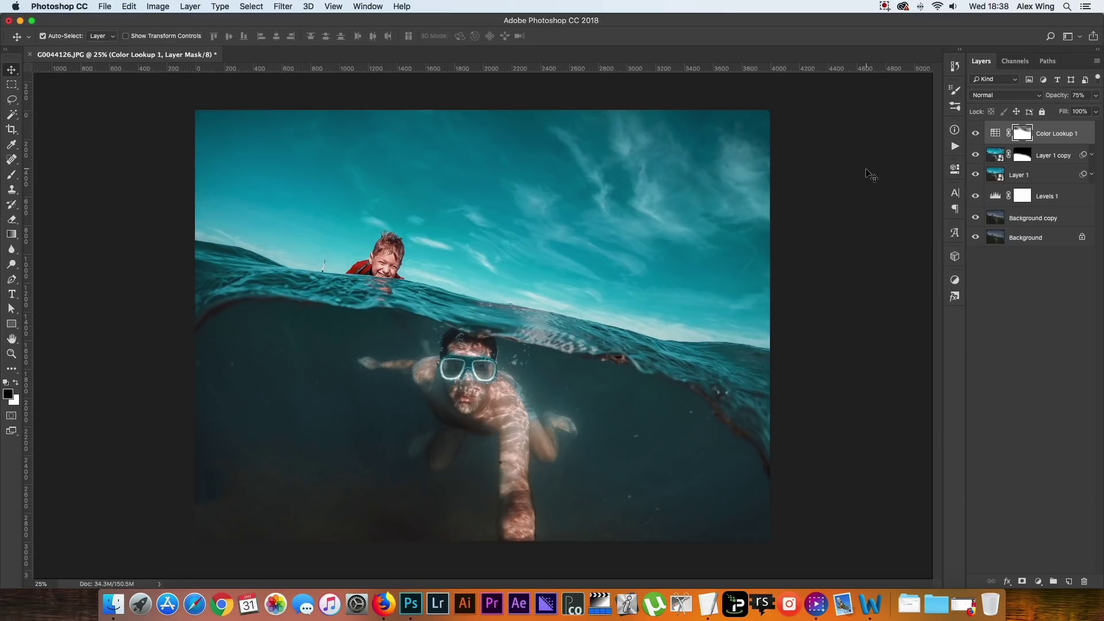
Step: Add a Curves layer with an S-curve and slightly lowered white point at 50% opacity, then compare it on and off
{"action": "left_click", "coordinate": [1043, 584]}
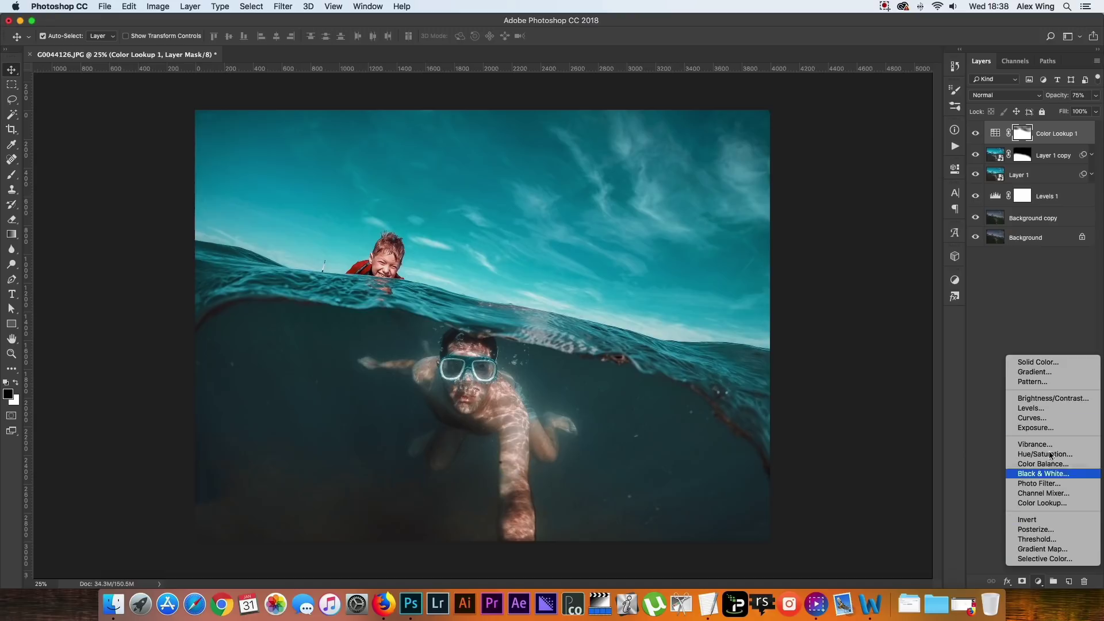
{"action": "left_click", "coordinate": [1036, 419]}
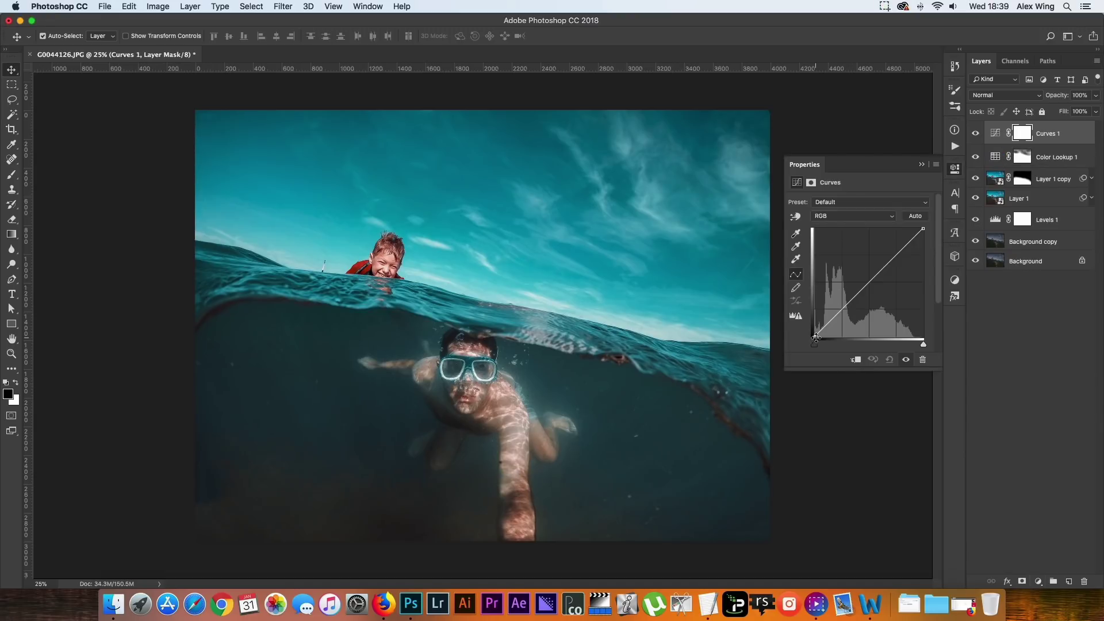
{"action": "left_click_drag", "start_coordinate": [815, 336], "coordinate": [870, 276]}
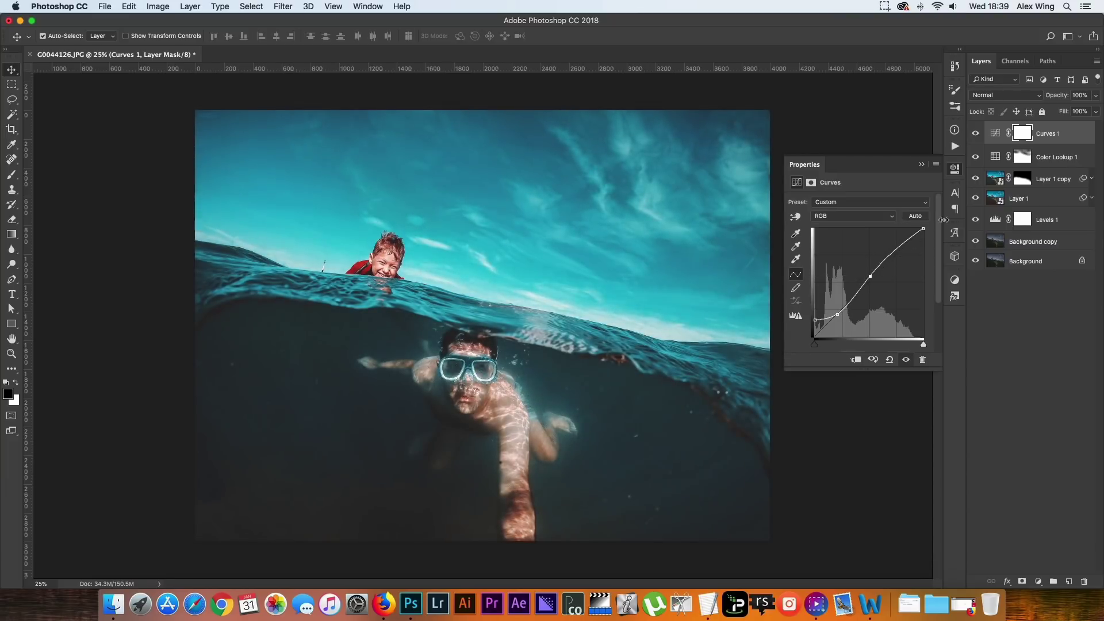
{"action": "left_click_drag", "start_coordinate": [923, 229], "coordinate": [923, 233]}
{"action": "left_click_drag", "start_coordinate": [1058, 95], "coordinate": [1026, 95]}
{"action": "left_click", "coordinate": [976, 133]}
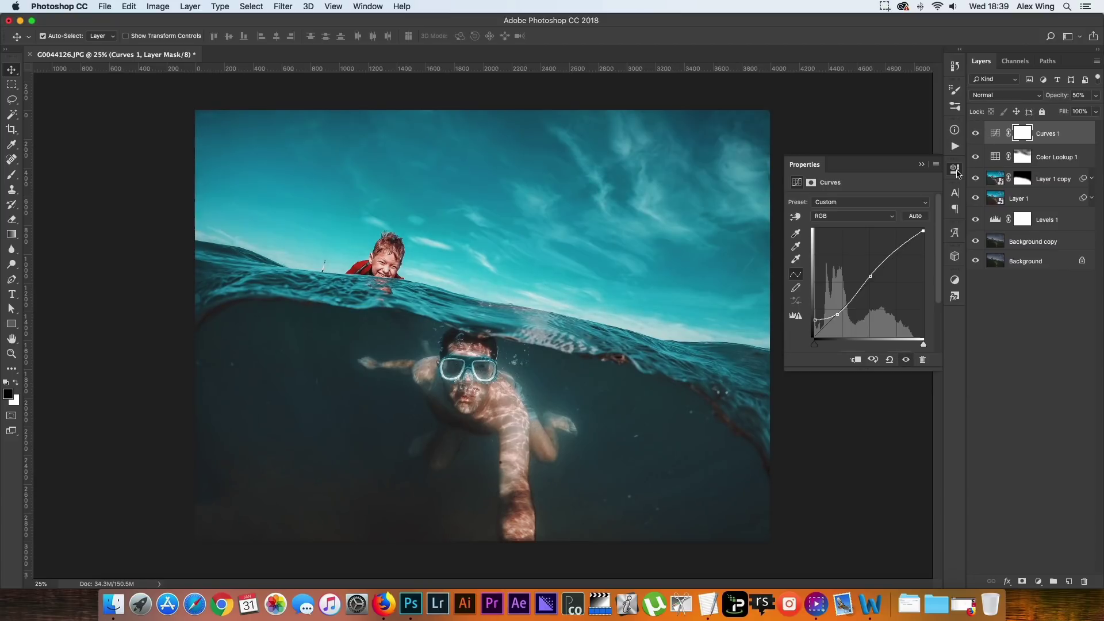